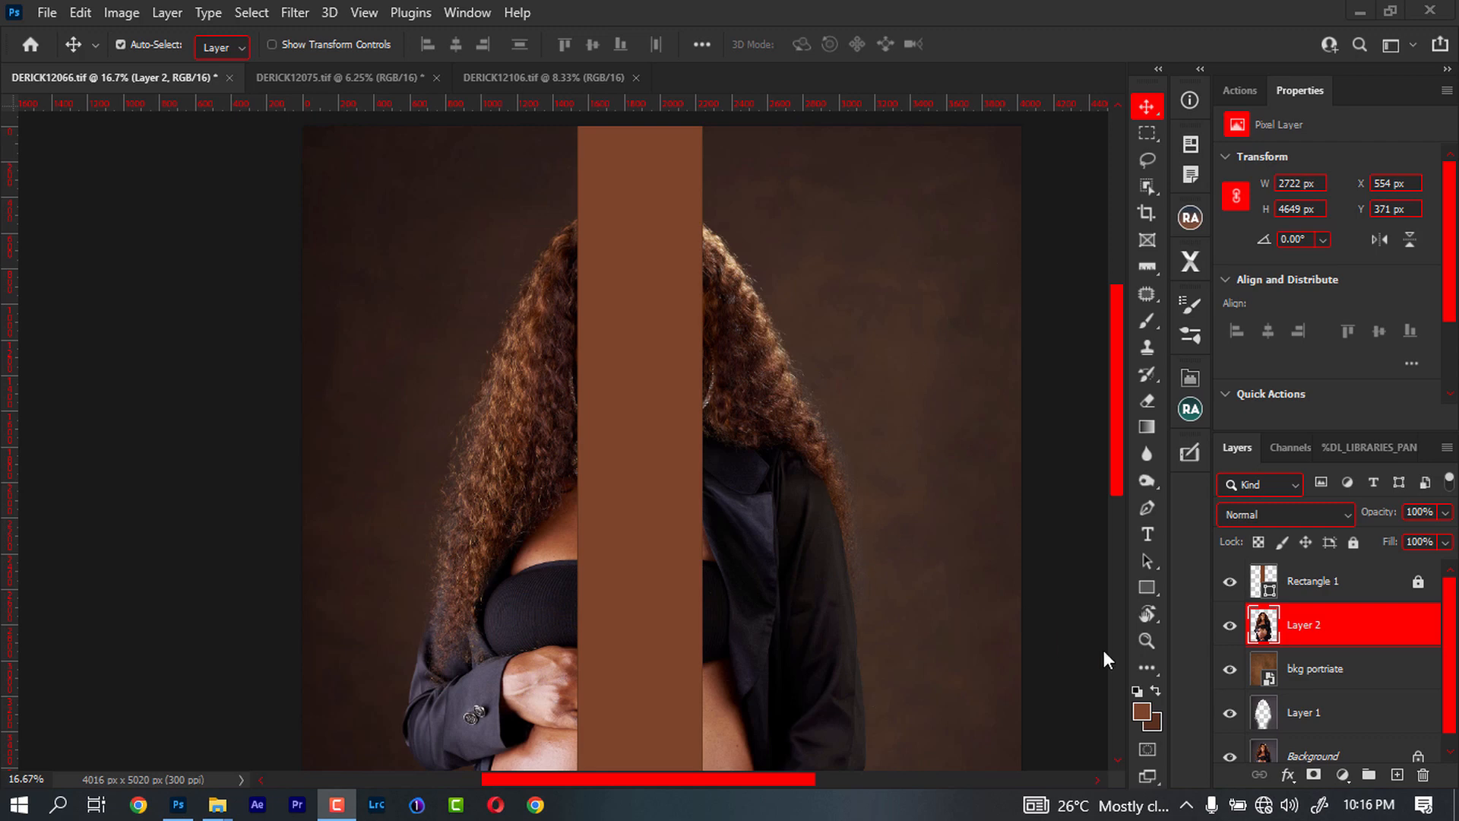
Hide and reshow Layer 2, bkg portriate and Layer 1 to compare the new background with the original photo
{"action": "scroll", "coordinate": [1432, 699], "scroll_direction": "down", "scroll_amount": 1}
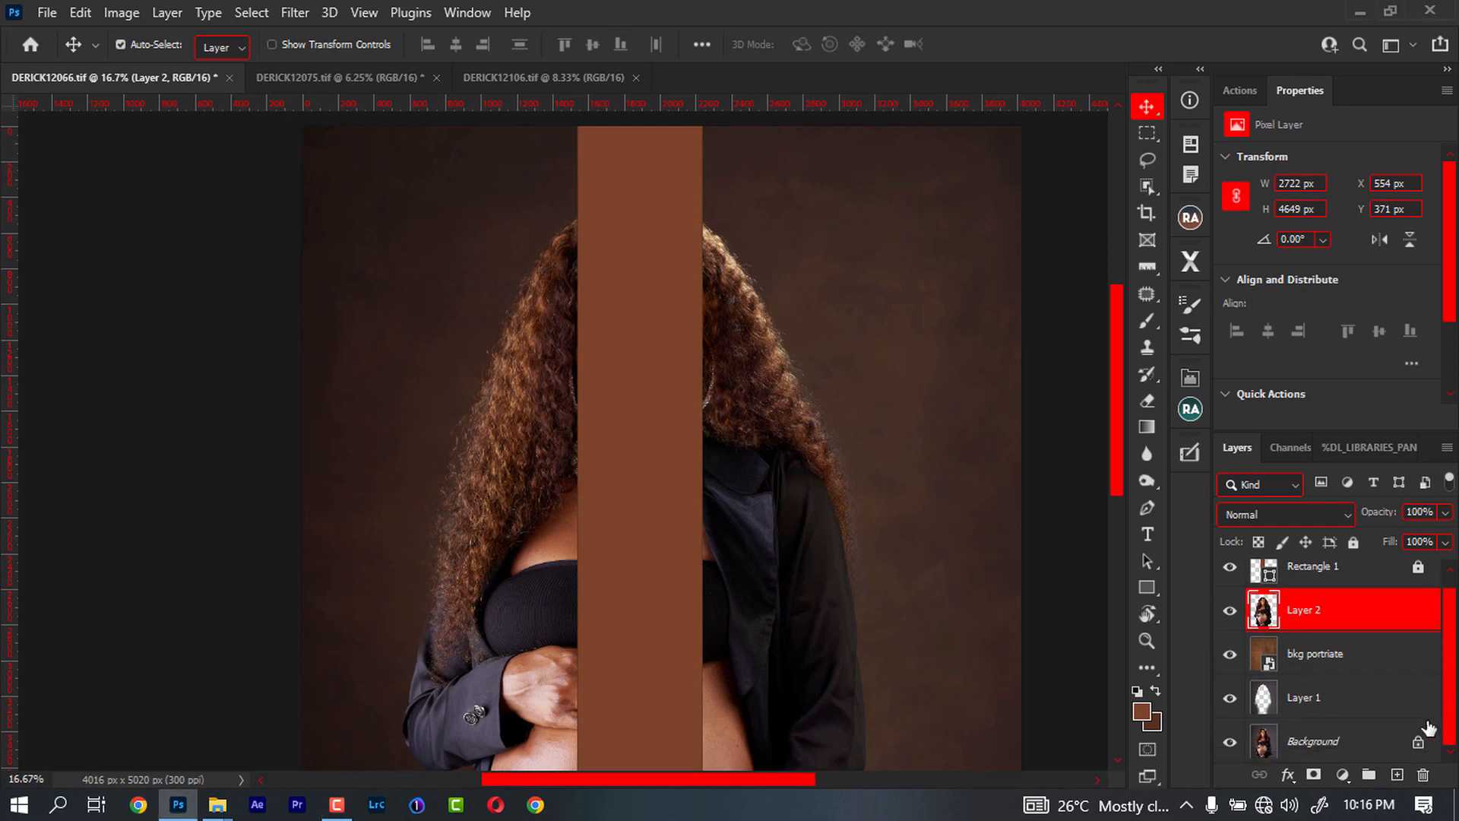
{"action": "left_click", "coordinate": [1244, 751], "text": "alt"}
{"action": "left_click", "coordinate": [1245, 751], "text": "alt"}
{"action": "left_click_drag", "start_coordinate": [812, 701], "coordinate": [844, 508]}
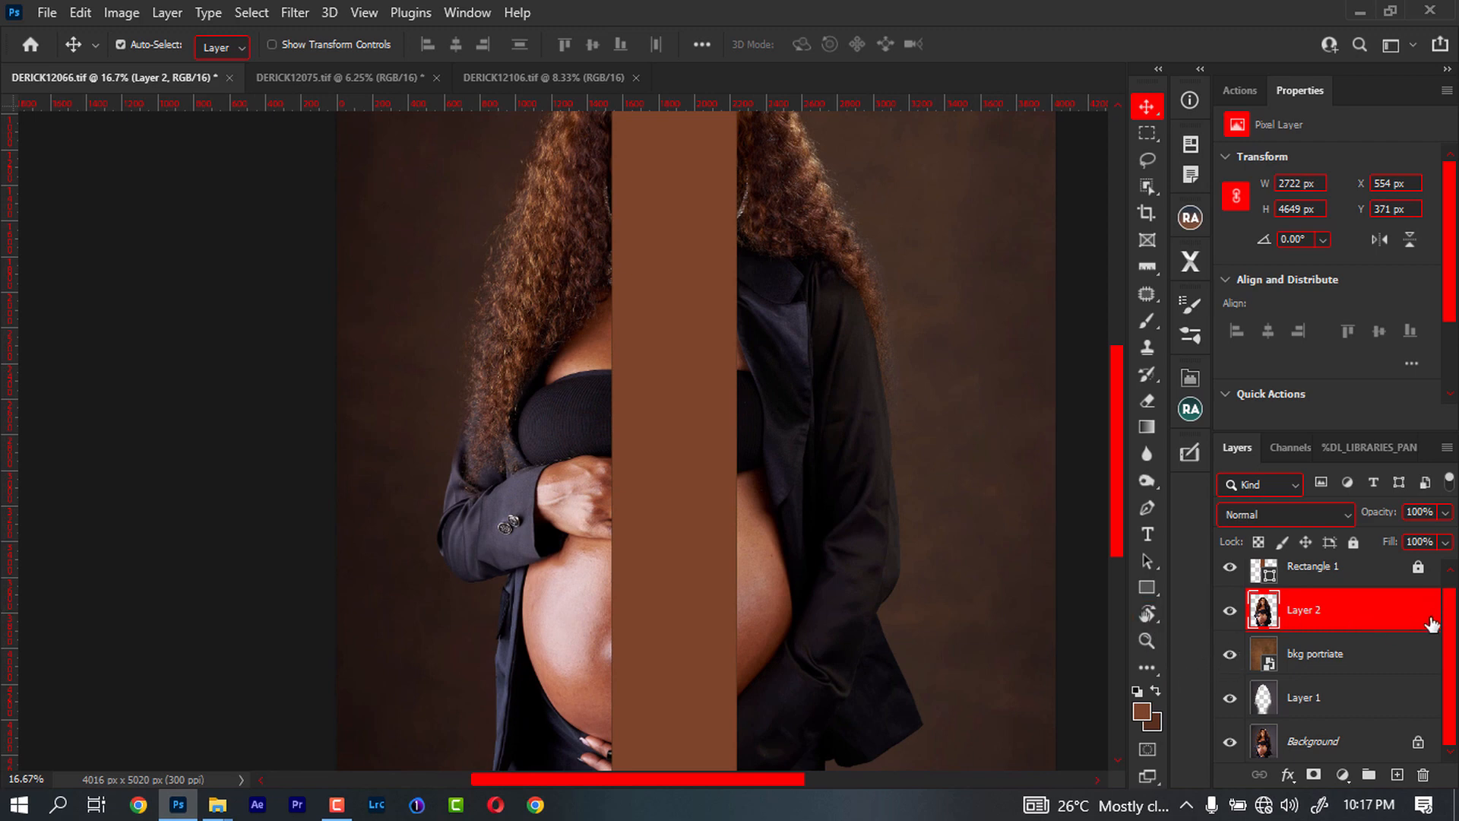
{"action": "left_click_drag", "start_coordinate": [1449, 614], "coordinate": [1445, 602]}
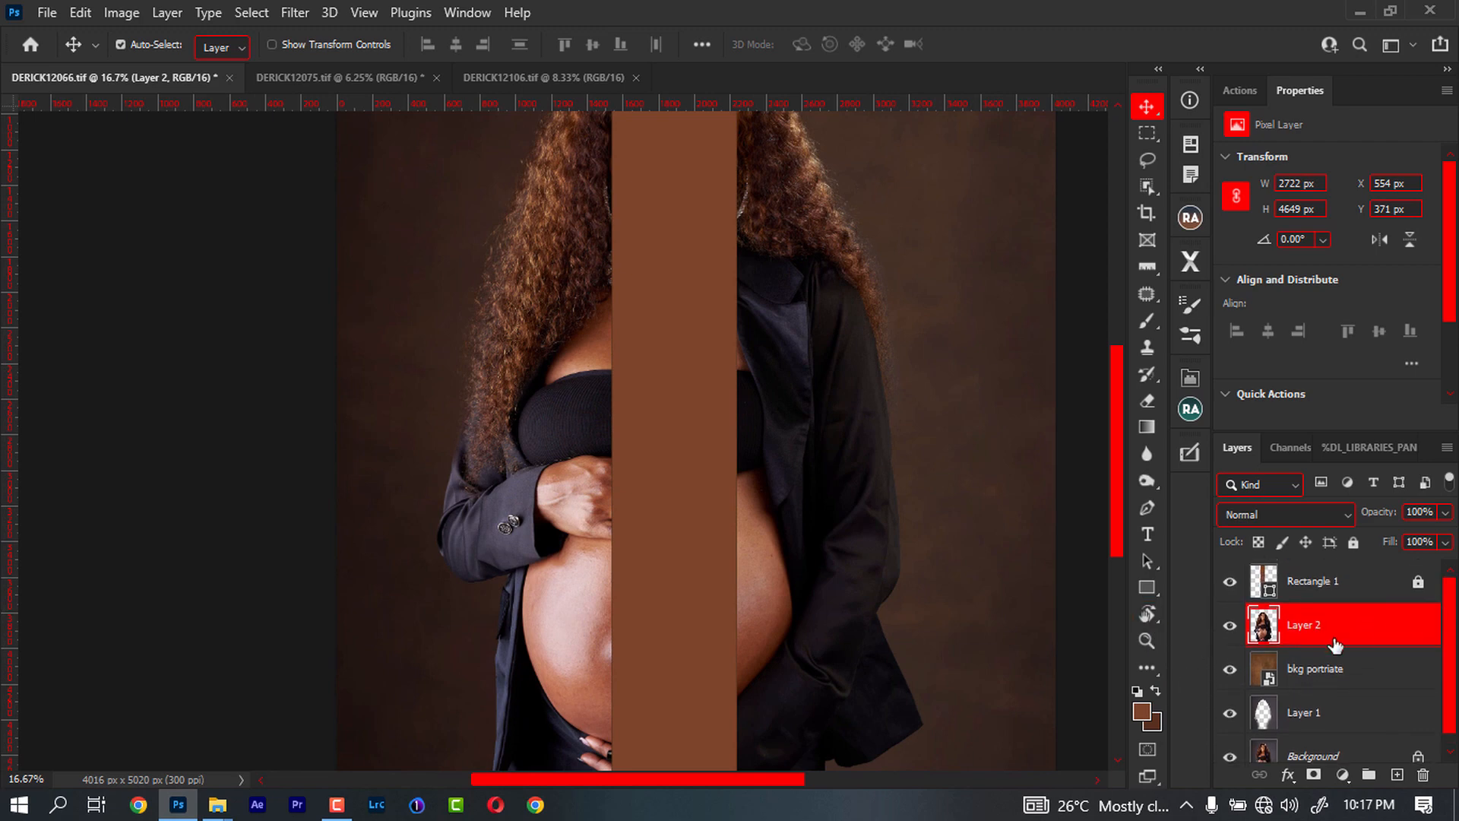
{"action": "left_click_drag", "start_coordinate": [1229, 625], "coordinate": [1229, 686]}
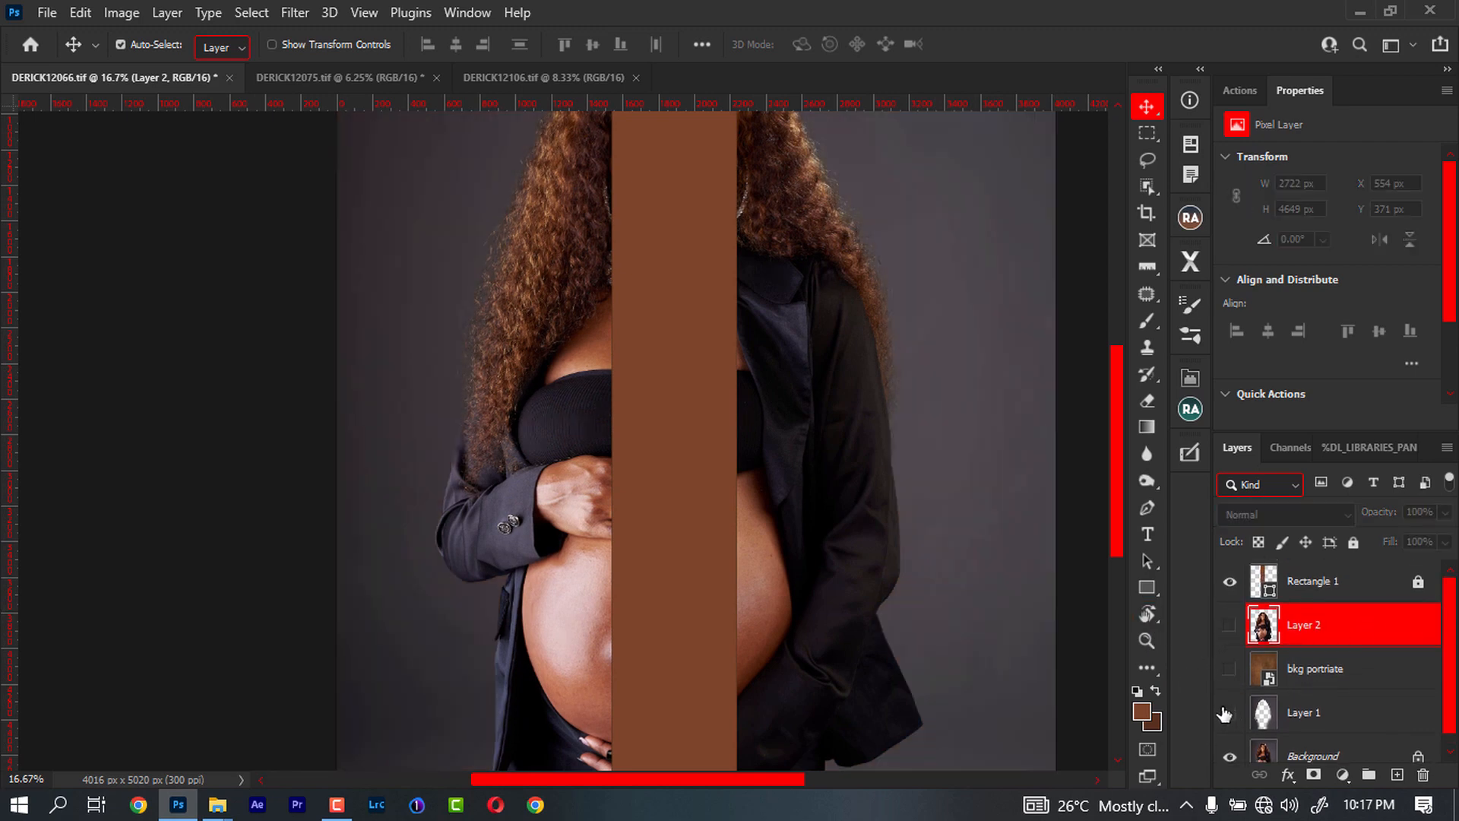
{"action": "left_click_drag", "start_coordinate": [903, 613], "coordinate": [958, 664]}
{"action": "left_click_drag", "start_coordinate": [1229, 712], "coordinate": [1229, 625]}
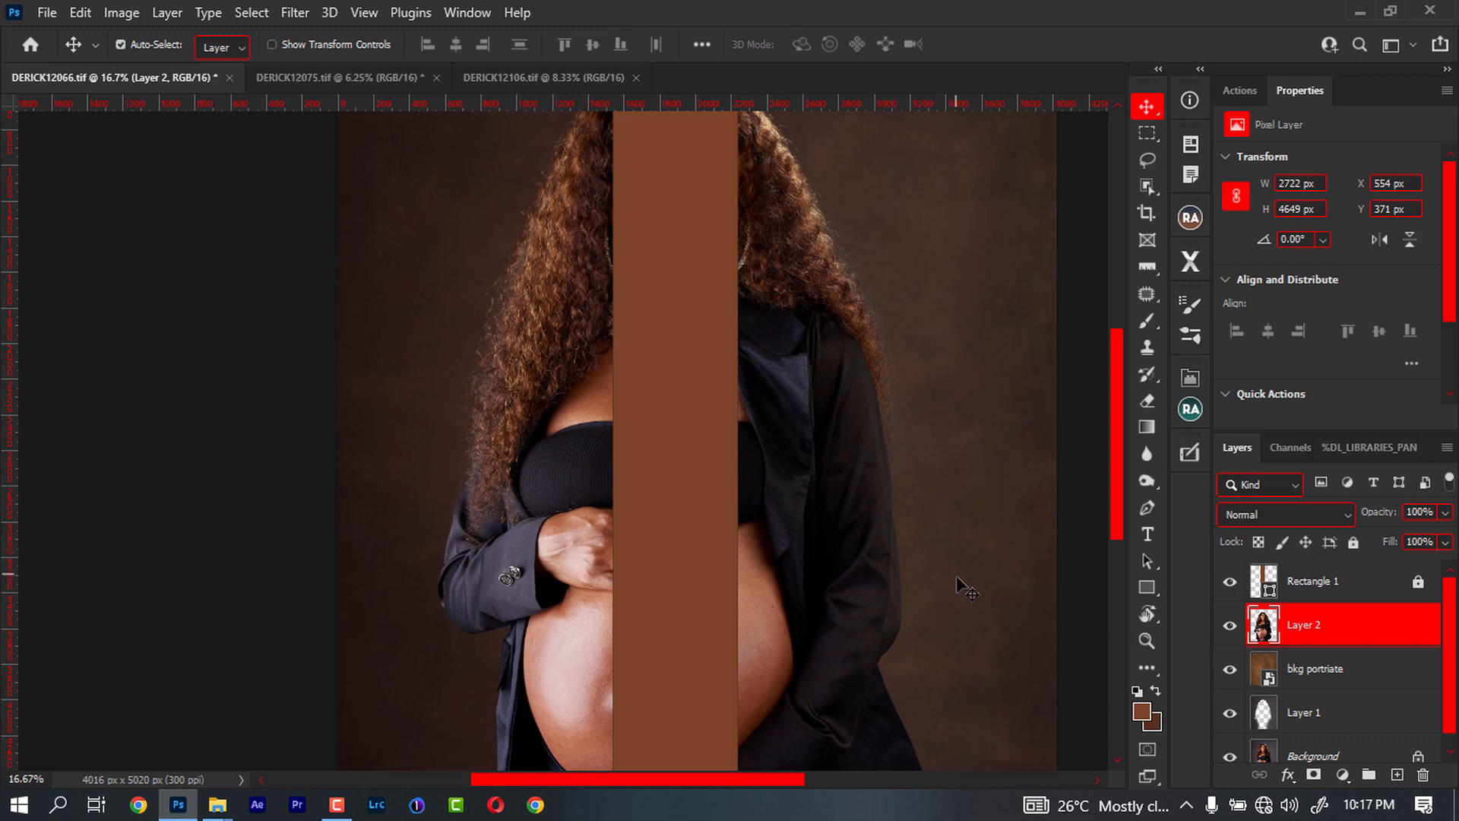
{"action": "key", "text": "F9"}
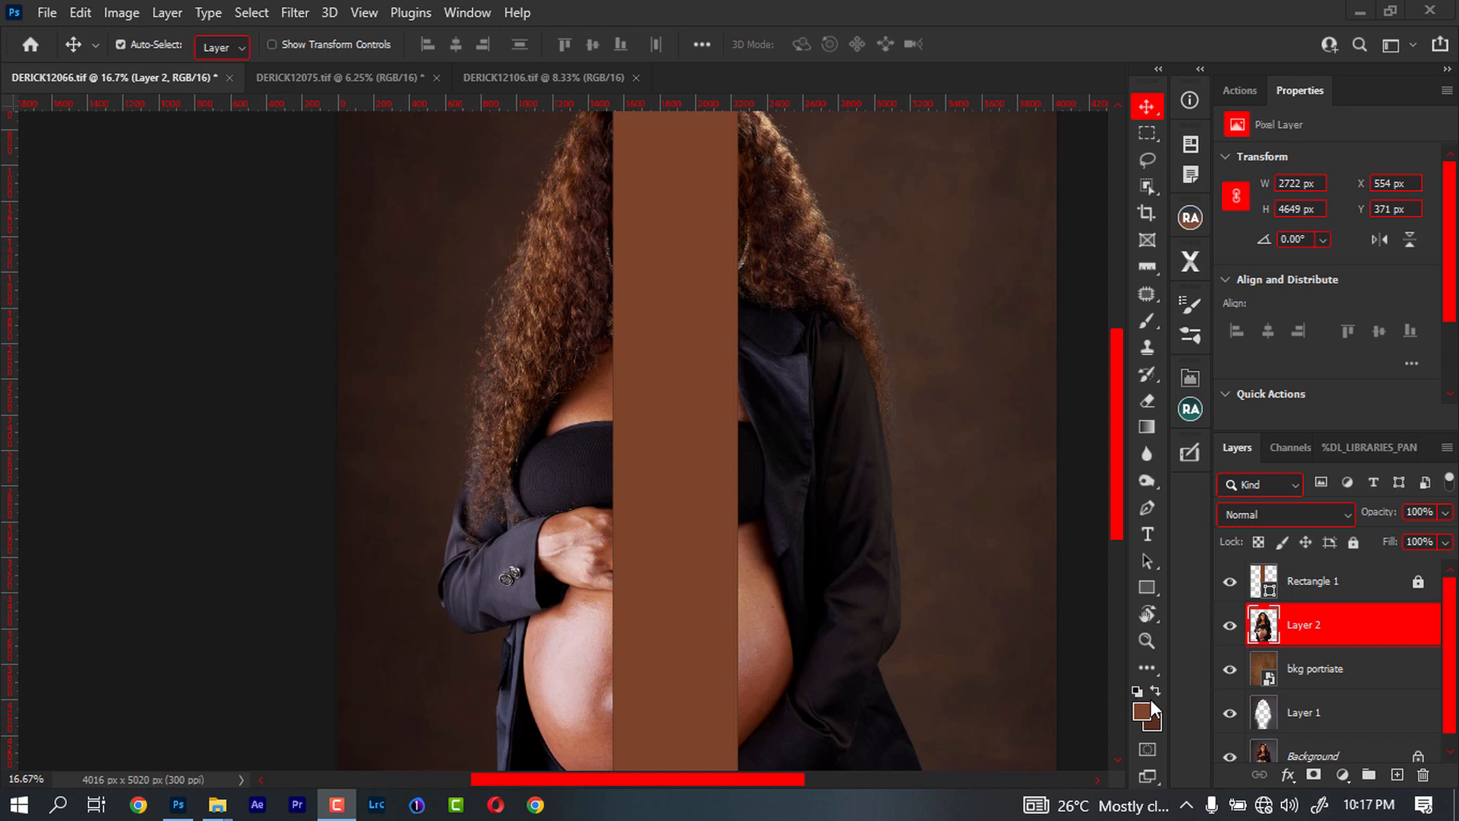
Duplicate Layer 2 and clip the copy to the original Layer 2
{"action": "left_click", "coordinate": [1286, 623]}
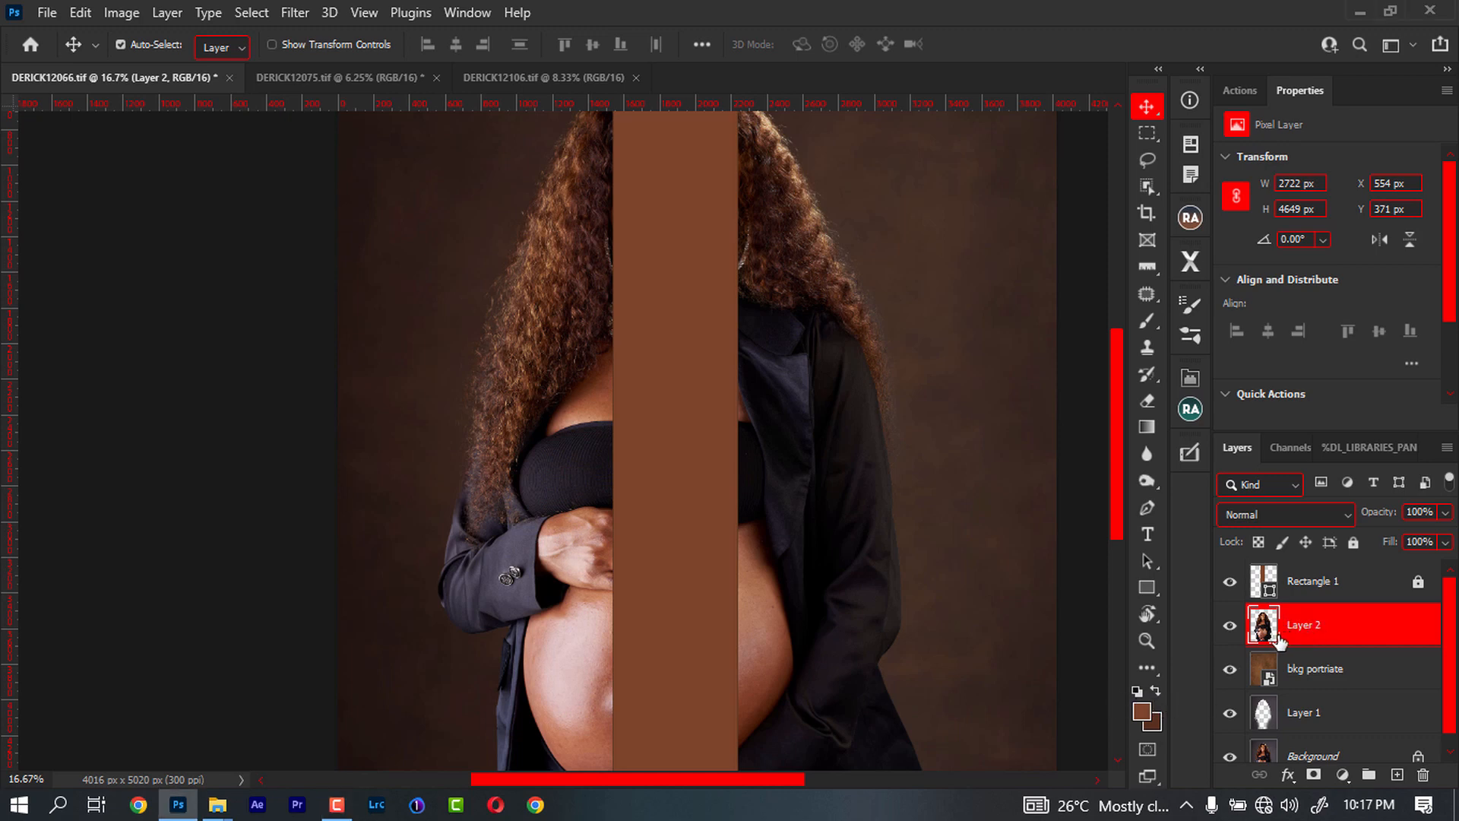
{"action": "key", "text": "ctrl+j"}
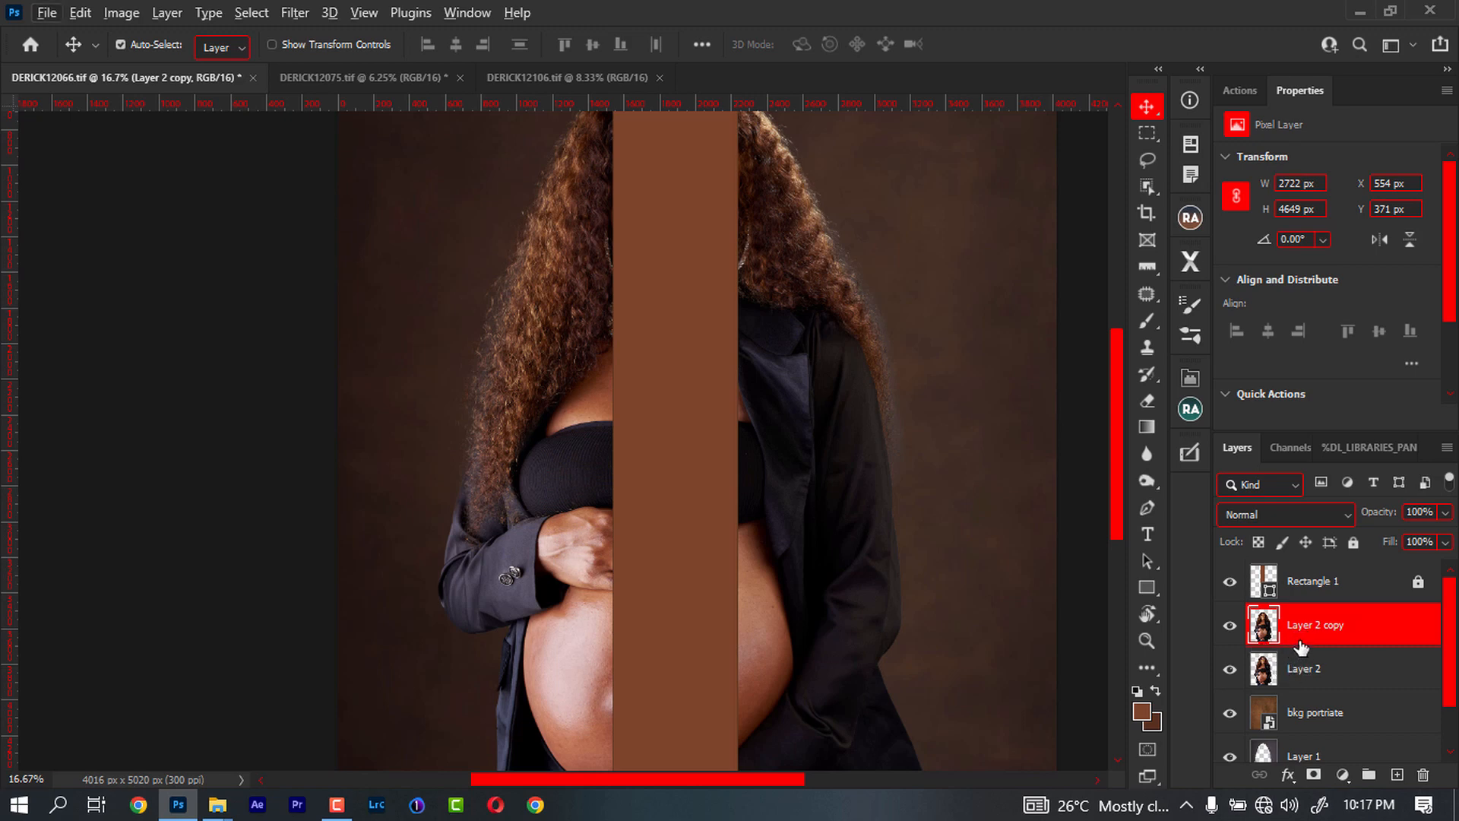
{"action": "left_click_drag", "start_coordinate": [1300, 643], "coordinate": [1294, 638]}
{"action": "left_click", "coordinate": [1294, 642], "text": "alt"}
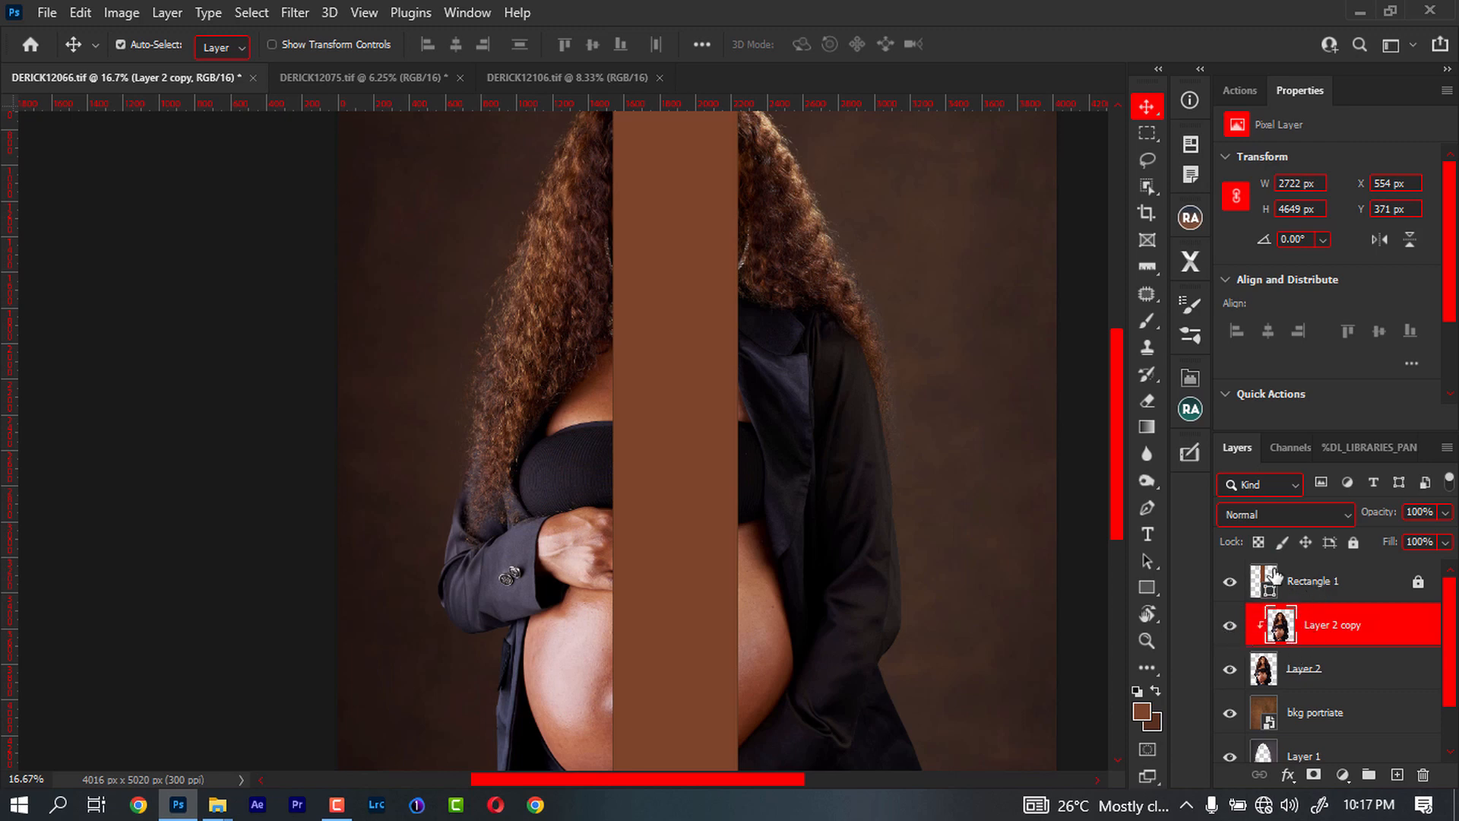
Set Layer 2 copy's blend mode to Soft Light and hide its effect with a black layer mask
{"action": "left_click", "coordinate": [1268, 513]}
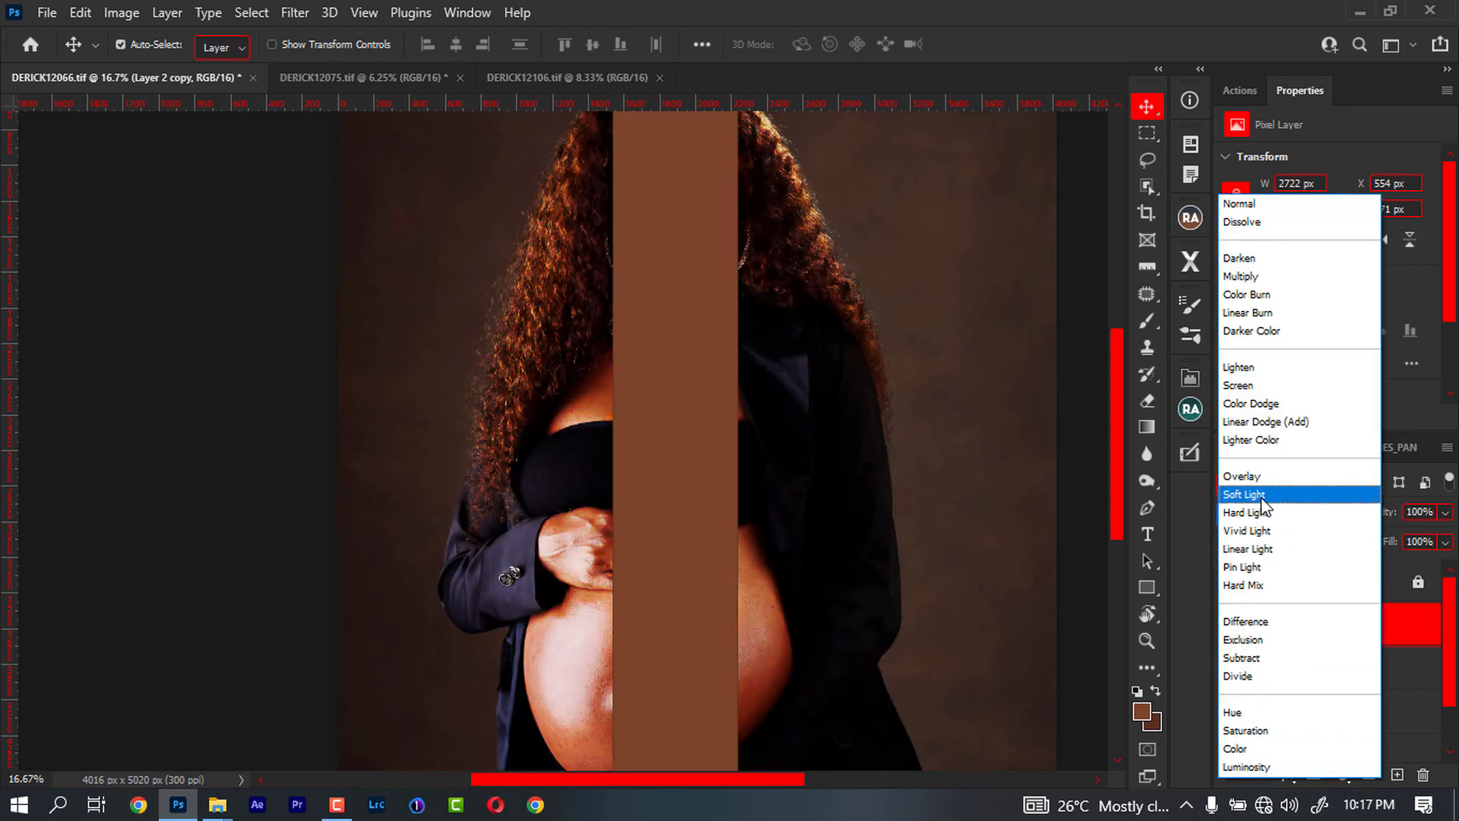
{"action": "left_click", "coordinate": [1266, 495]}
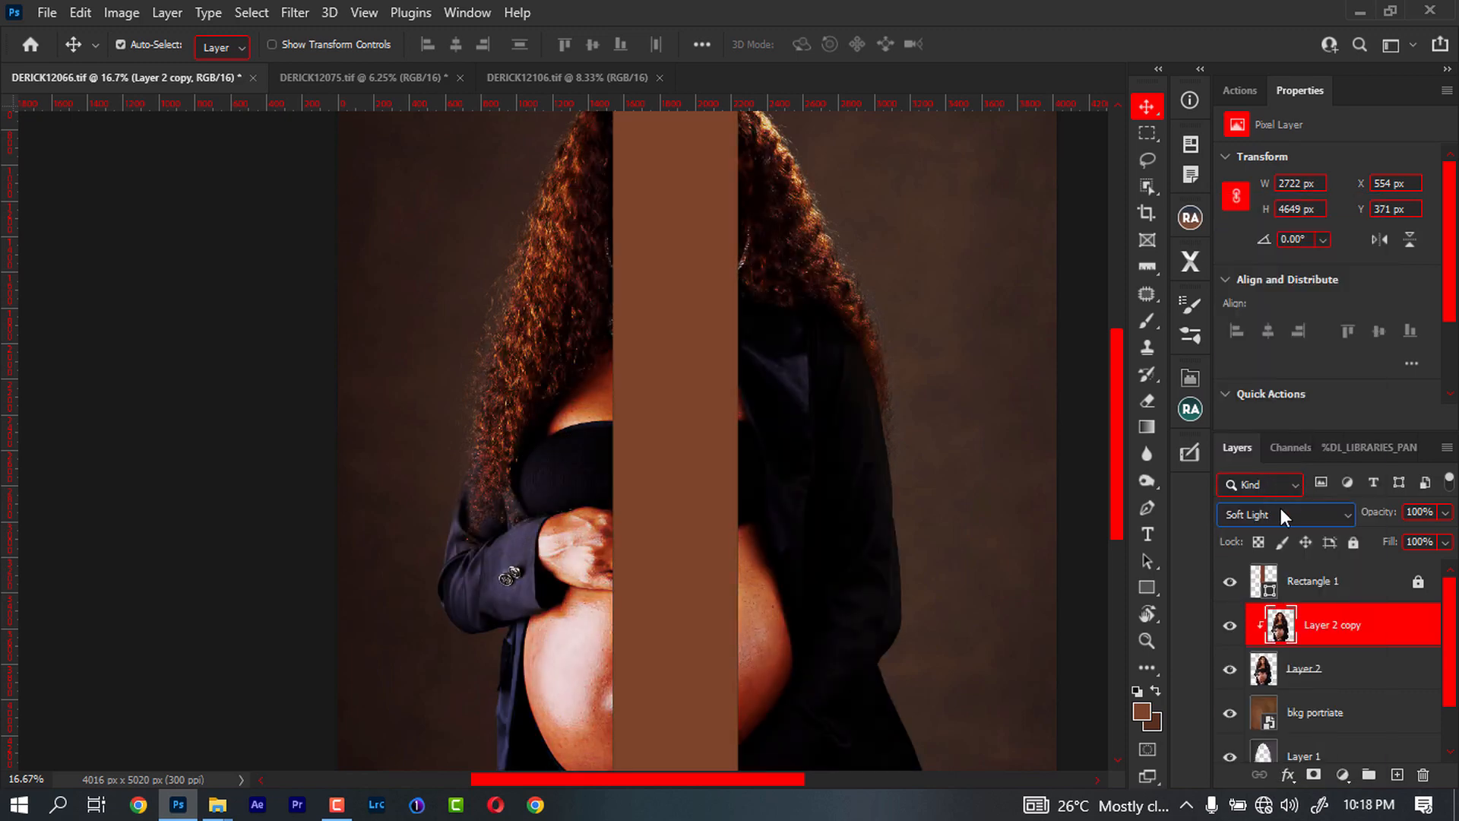
{"action": "left_click", "coordinate": [1282, 510]}
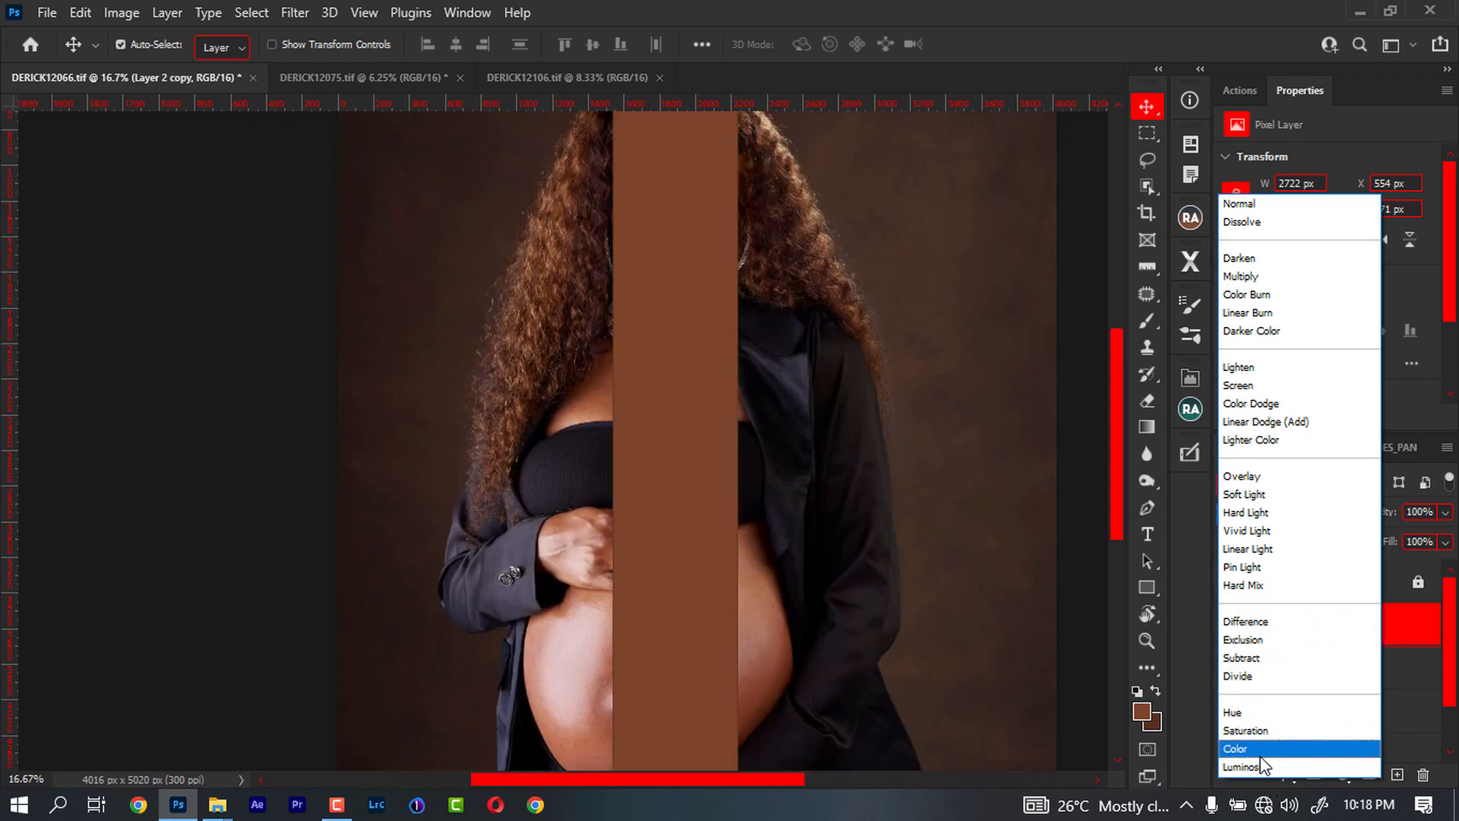
{"action": "left_click", "coordinate": [1244, 495]}
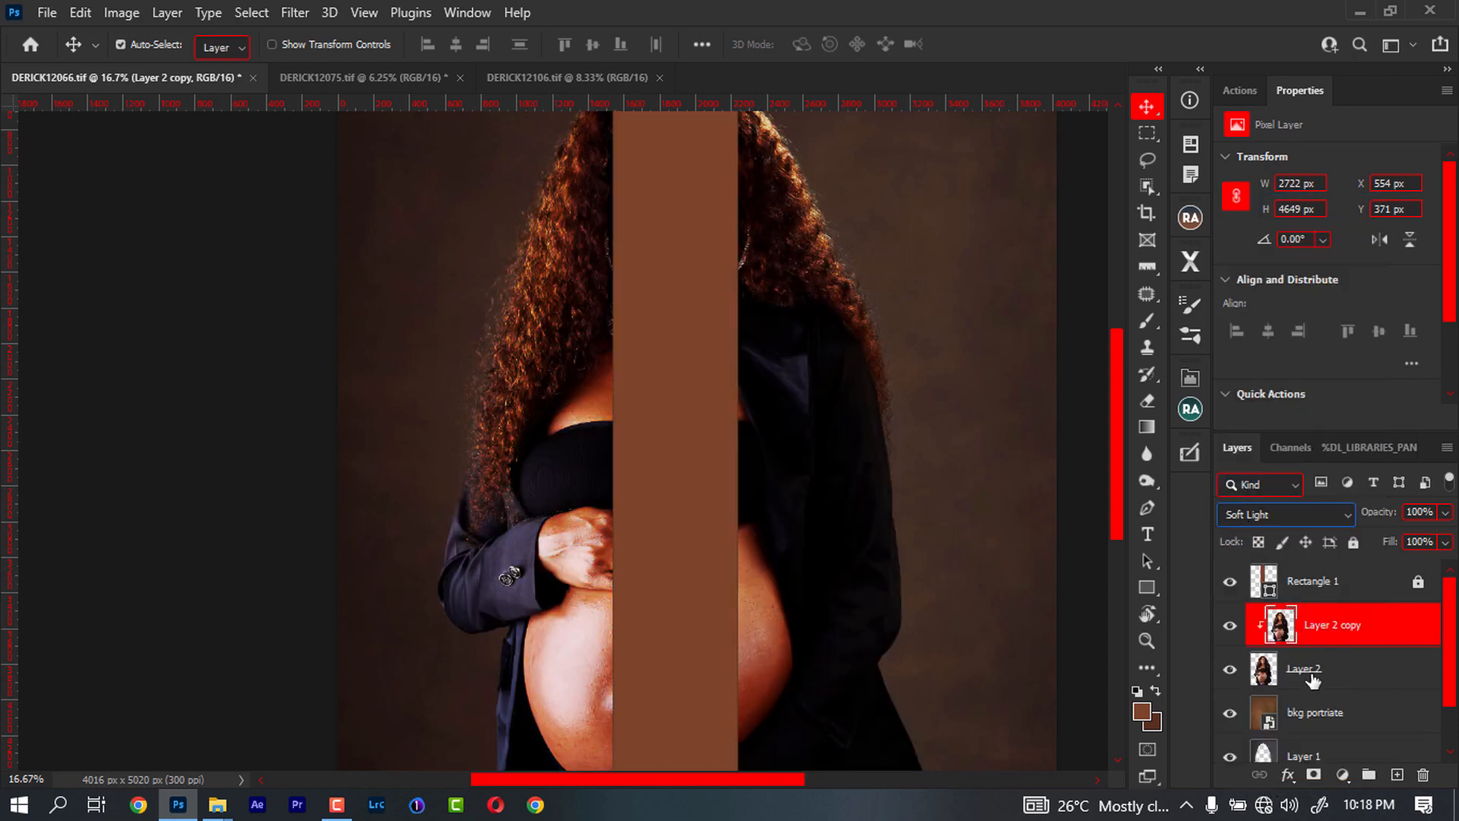
{"action": "left_click", "coordinate": [1313, 776], "text": "alt"}
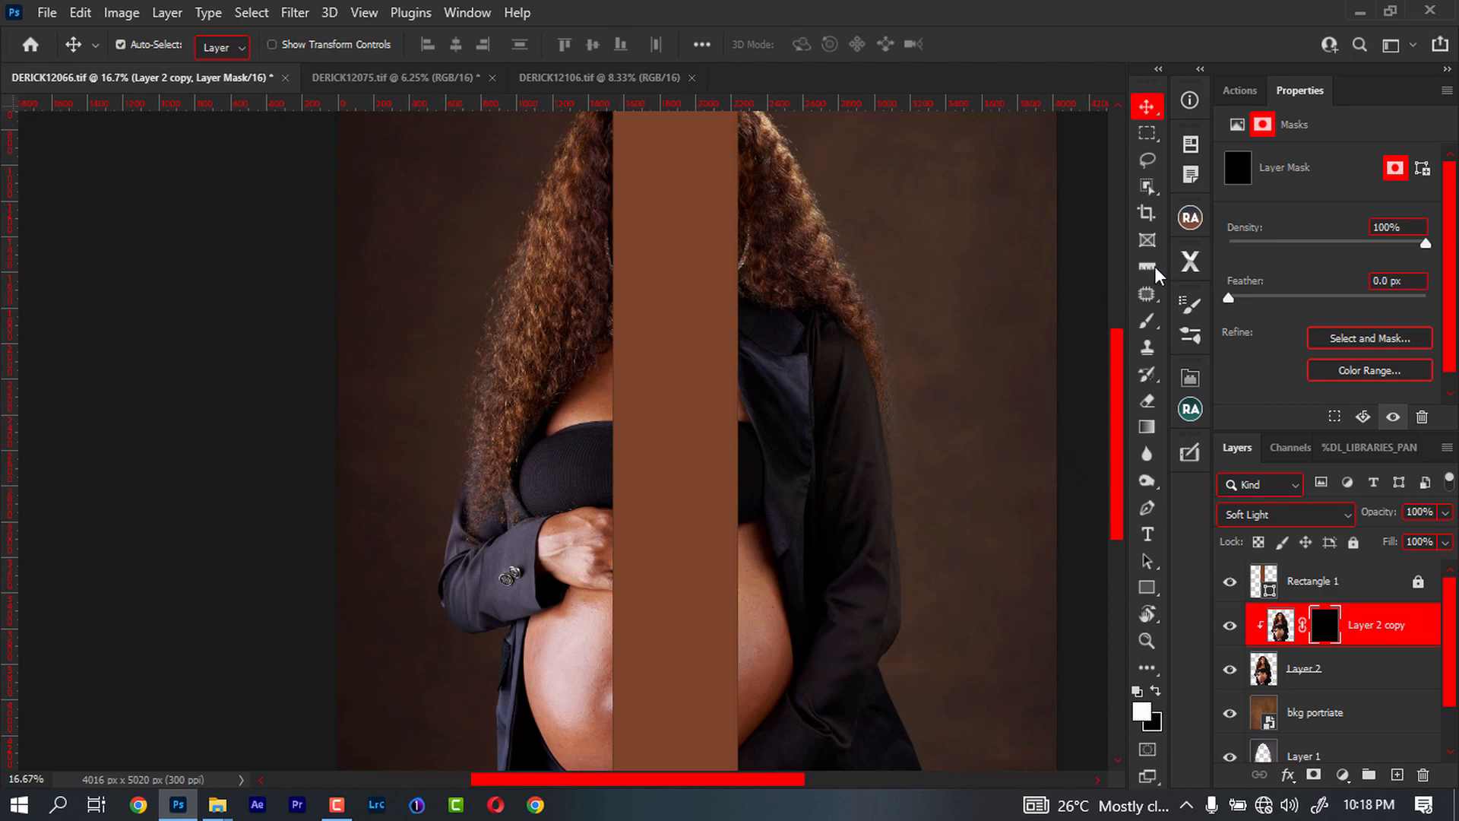
Brush white along both outer edges of the hair on Layer 2 copy's mask, using a 300 px brush at 14% flow
{"action": "left_click", "coordinate": [1146, 322]}
{"action": "scroll", "coordinate": [825, 320], "scroll_direction": "right", "scroll_amount": 3}
{"action": "scroll", "coordinate": [825, 319], "scroll_direction": "up", "scroll_amount": 2}
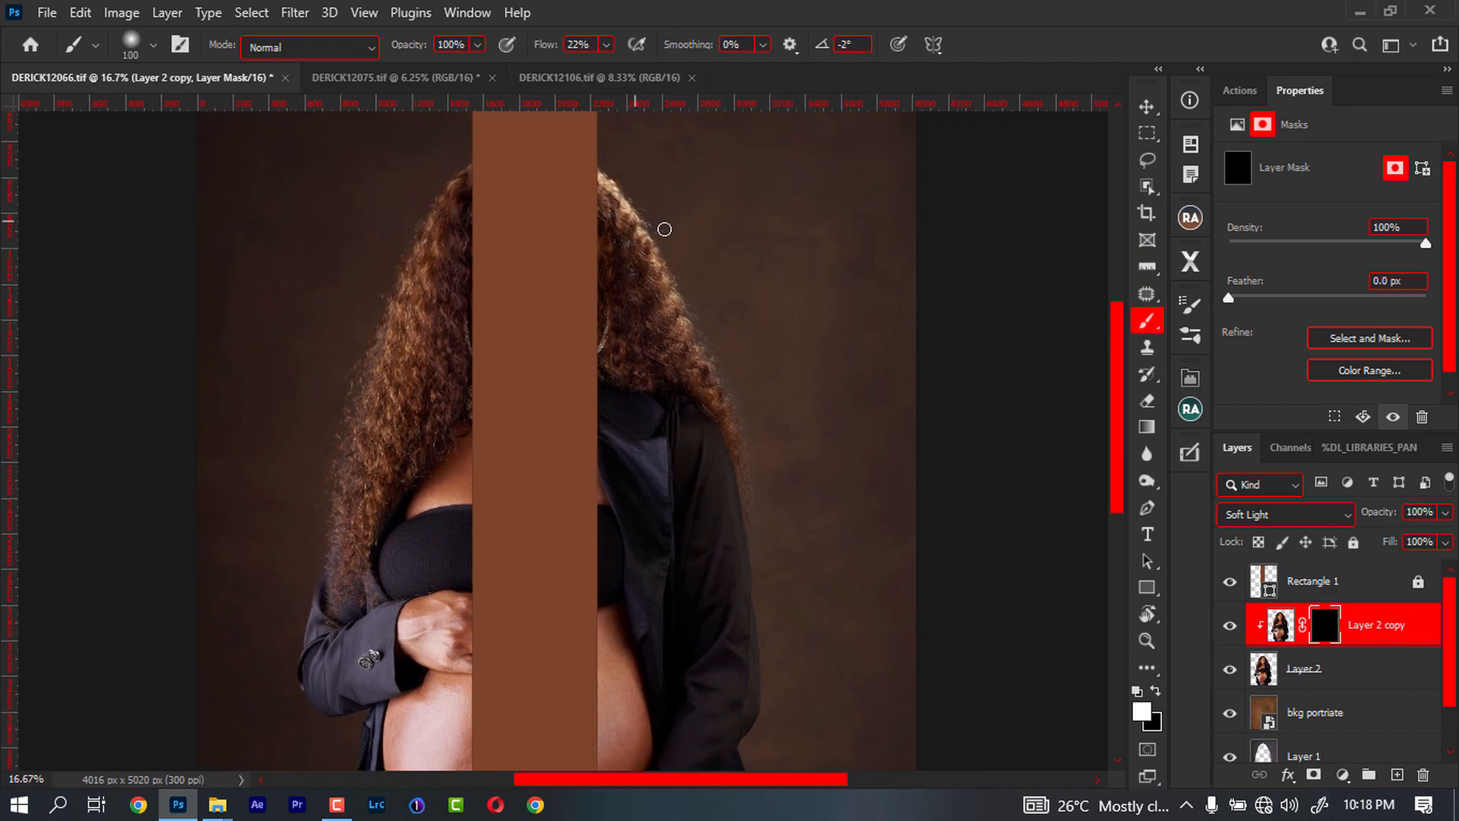
{"action": "left_click_drag", "start_coordinate": [548, 47], "coordinate": [542, 51]}
{"action": "key", "text": "bracketright"}
{"action": "key", "text": "bracketright"}
{"action": "key", "text": "bracketright"}
{"action": "key", "text": "bracketright"}
{"action": "key", "text": "bracketright"}
{"action": "key", "text": "bracketright"}
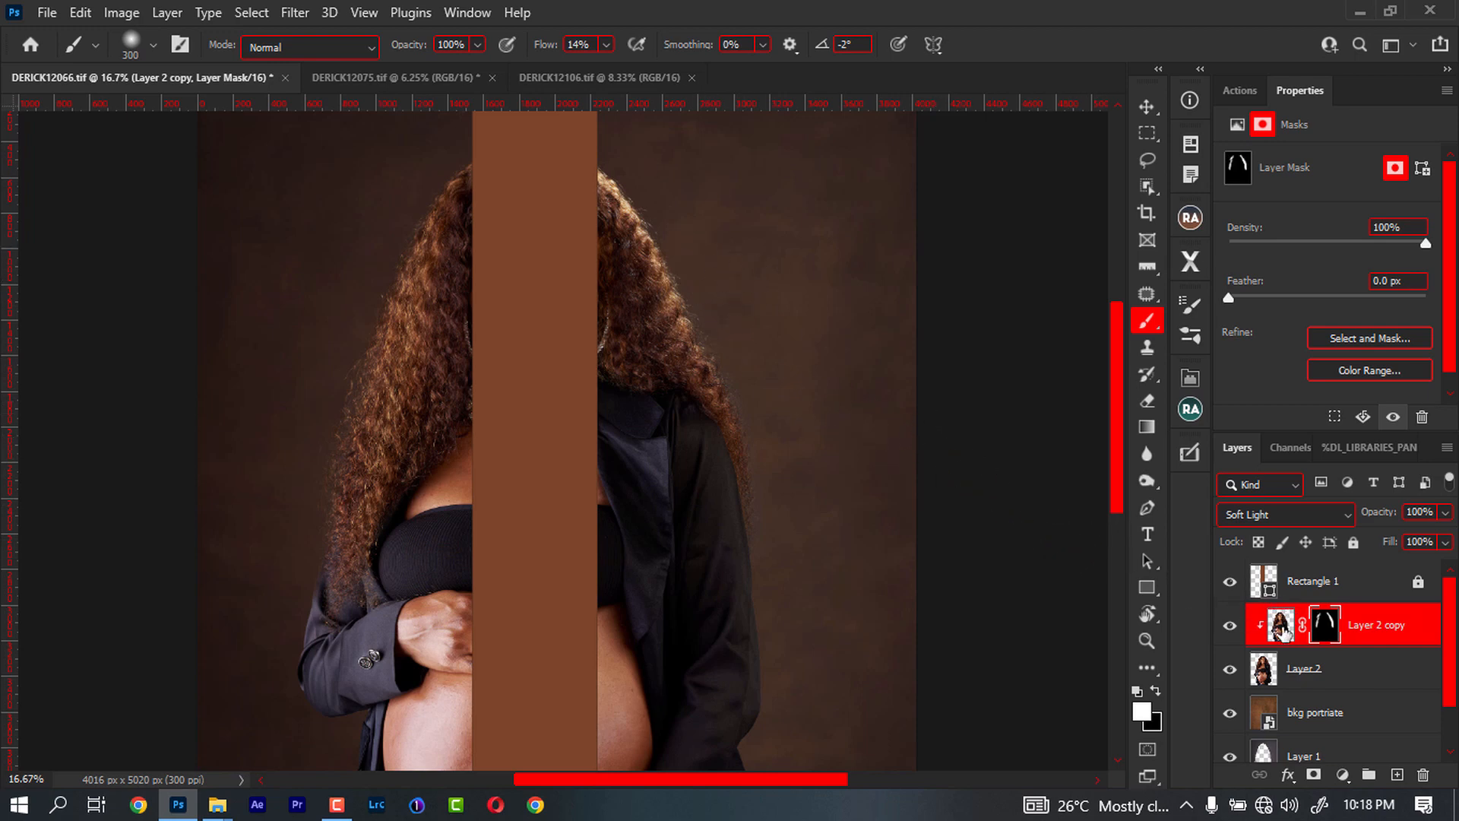
{"action": "left_click", "coordinate": [1231, 626]}
{"action": "left_click", "coordinate": [1231, 628]}
{"action": "left_click", "coordinate": [1230, 627]}
{"action": "left_click", "coordinate": [1231, 629]}
Add a new layer clipped above Layer 2 copy, sample the brown hair colour, and set the layer's blend mode to Color
{"action": "left_click", "coordinate": [1397, 775]}
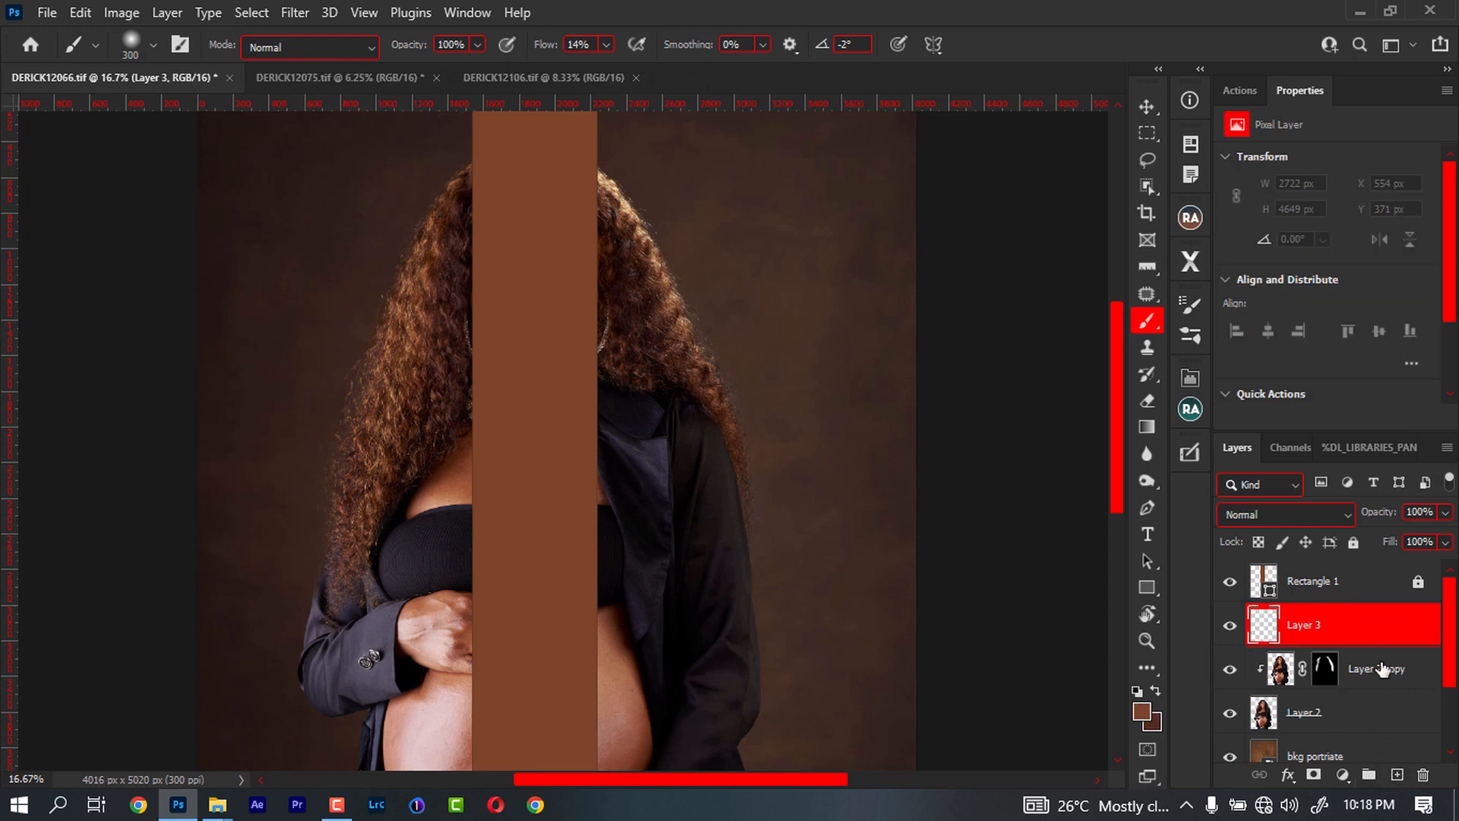
{"action": "left_click", "coordinate": [1318, 646], "text": "alt"}
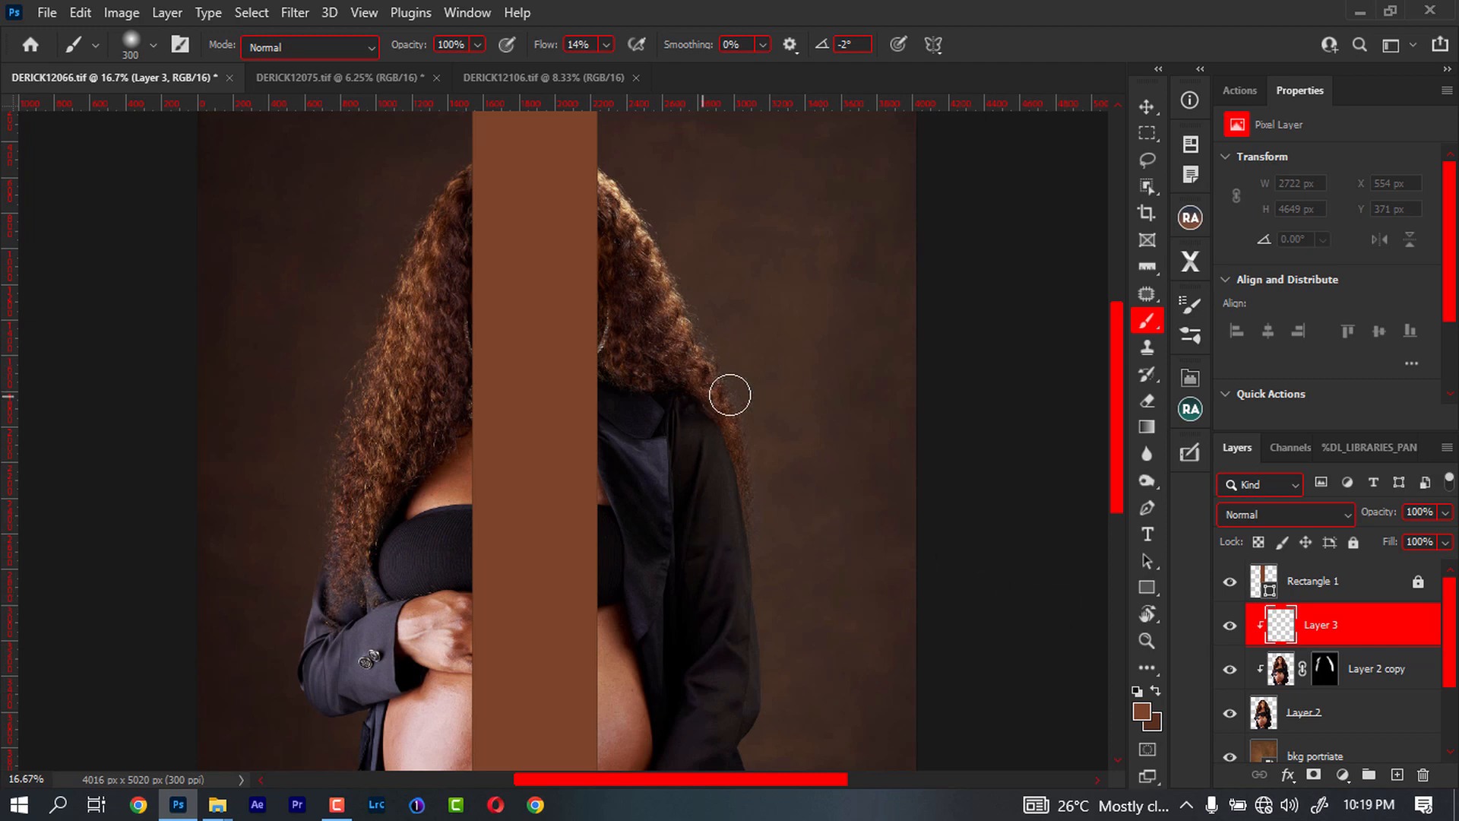
{"action": "left_click", "coordinate": [698, 338], "text": "alt"}
{"action": "left_click", "coordinate": [1290, 516]}
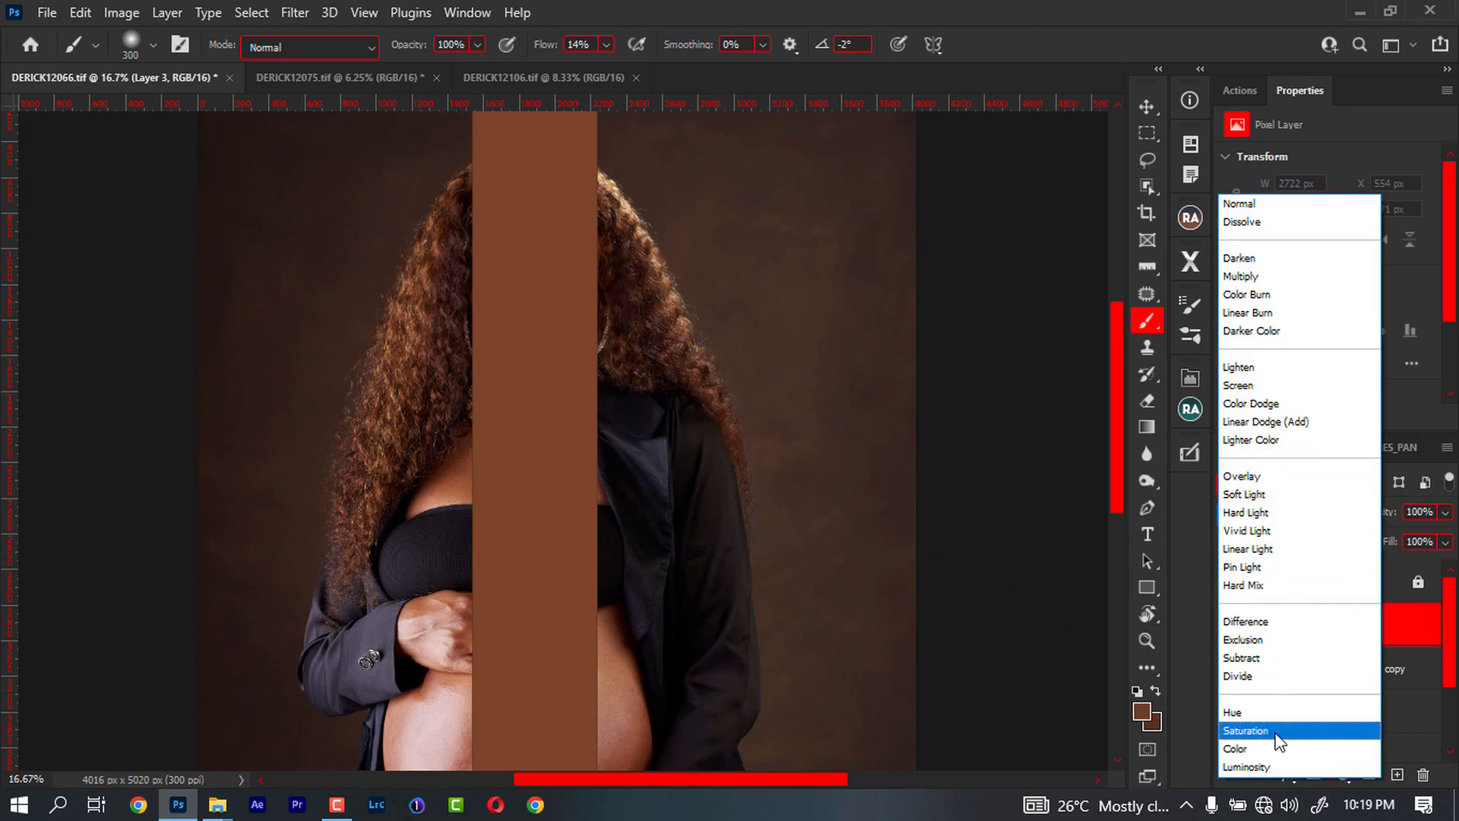
{"action": "left_click", "coordinate": [1274, 753]}
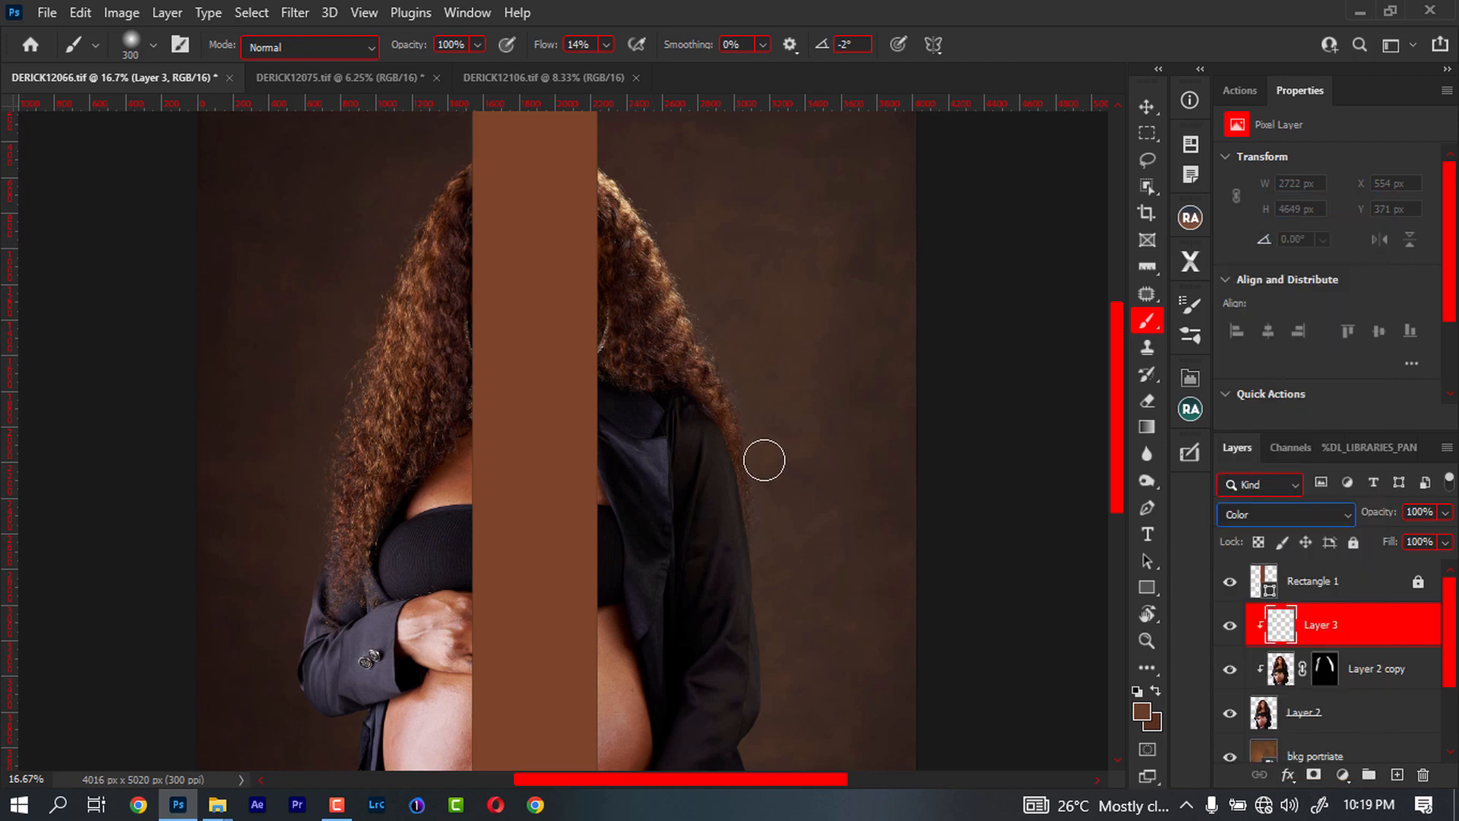
Brush the sampled brown over the outer hair edges on both sides on Layer 3
{"action": "mouse_move", "coordinate": [709, 348]}
{"action": "left_mouse_down"}
{"action": "mouse_move", "coordinate": [748, 480]}
{"action": "mouse_move", "coordinate": [700, 365]}
{"action": "mouse_move", "coordinate": [714, 392]}
{"action": "left_mouse_up"}
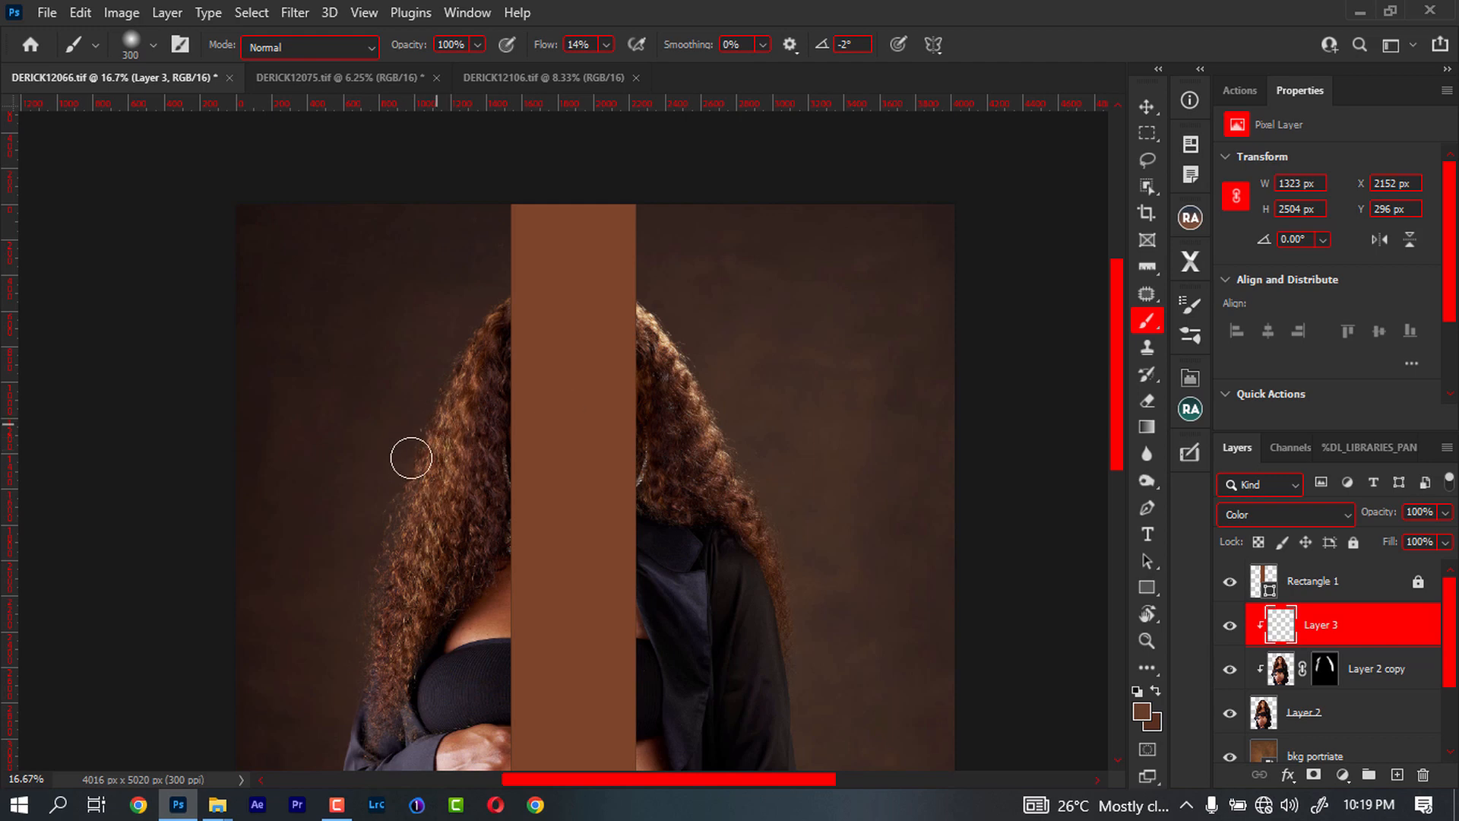
{"action": "mouse_move", "coordinate": [407, 453]}
{"action": "left_mouse_down"}
{"action": "mouse_move", "coordinate": [352, 675]}
{"action": "mouse_move", "coordinate": [438, 384]}
{"action": "left_mouse_up"}
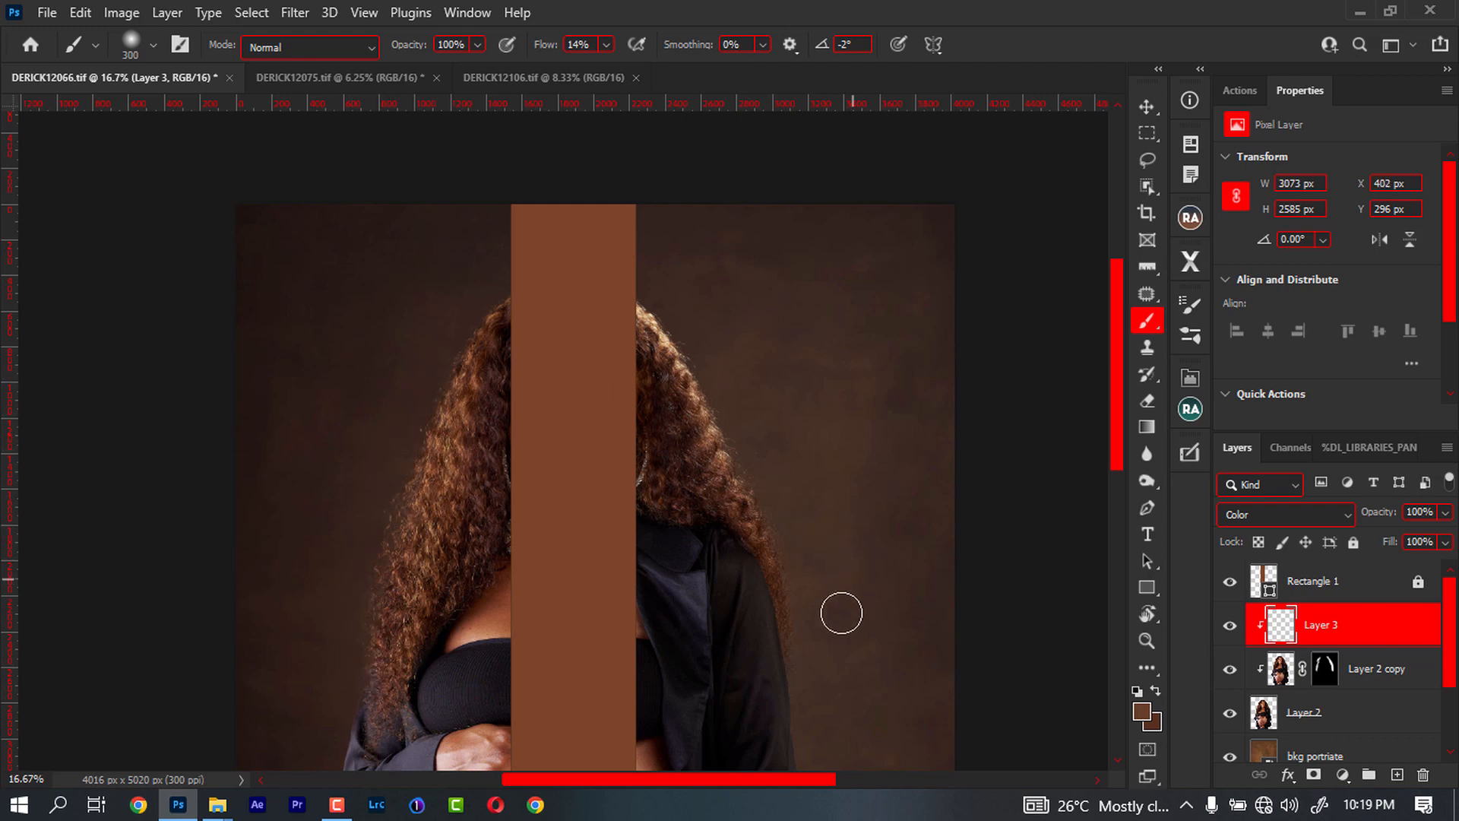
{"action": "mouse_move", "coordinate": [810, 617]}
{"action": "left_mouse_down"}
{"action": "mouse_move", "coordinate": [803, 650]}
{"action": "mouse_move", "coordinate": [779, 533]}
{"action": "mouse_move", "coordinate": [794, 622]}
{"action": "left_mouse_up"}
{"action": "key", "text": "space"}
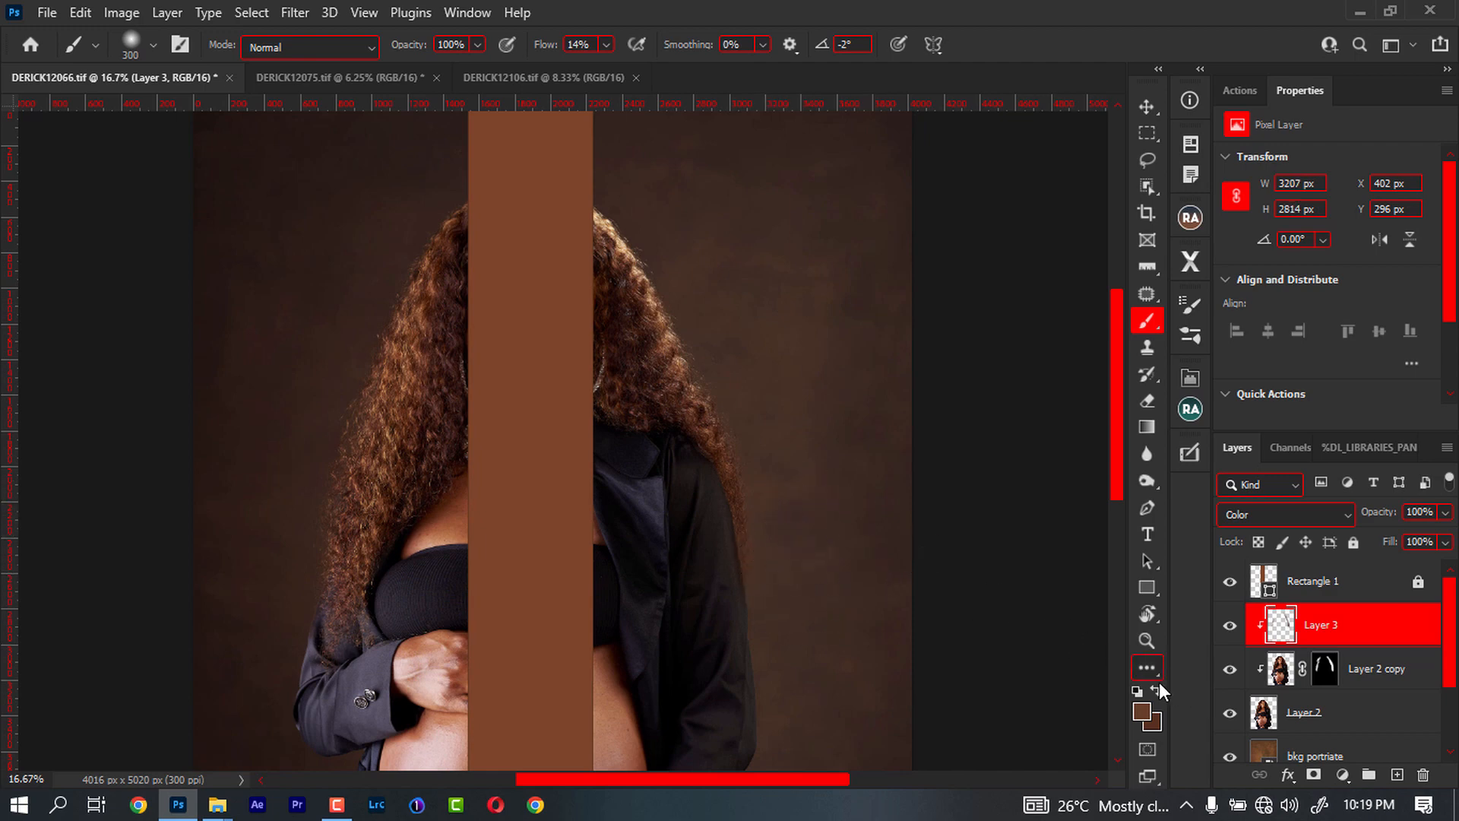
Toggle the visibility of Layer 2 copy and Layer 3 to compare the hair edges with and without the corrections
{"action": "key", "text": "ctrl+minus"}
{"action": "key", "text": "ctrl+minus"}
{"action": "key", "text": "ctrl+plus"}
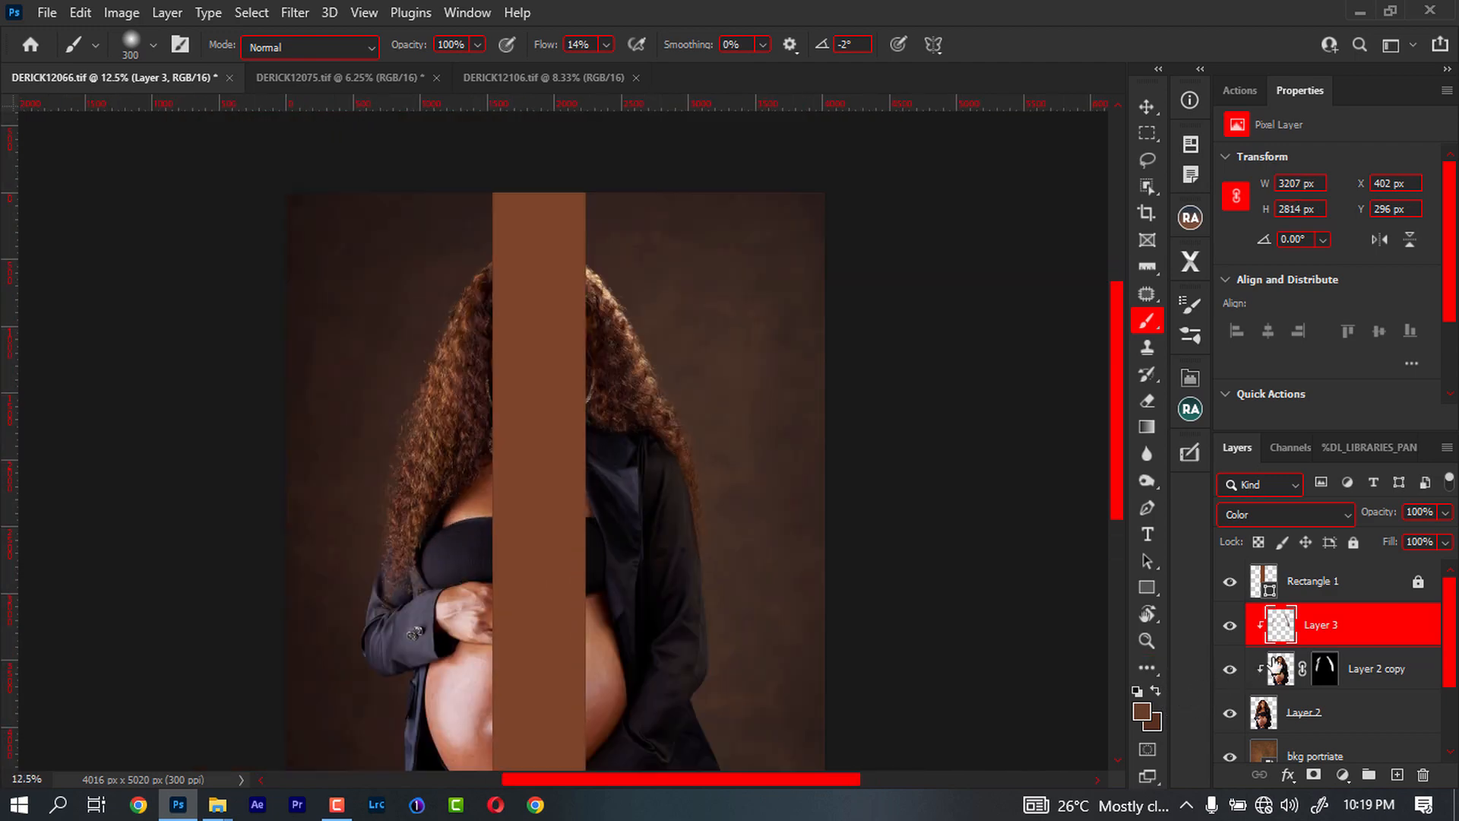
{"action": "scroll", "coordinate": [1417, 669], "scroll_direction": "down", "scroll_amount": 1}
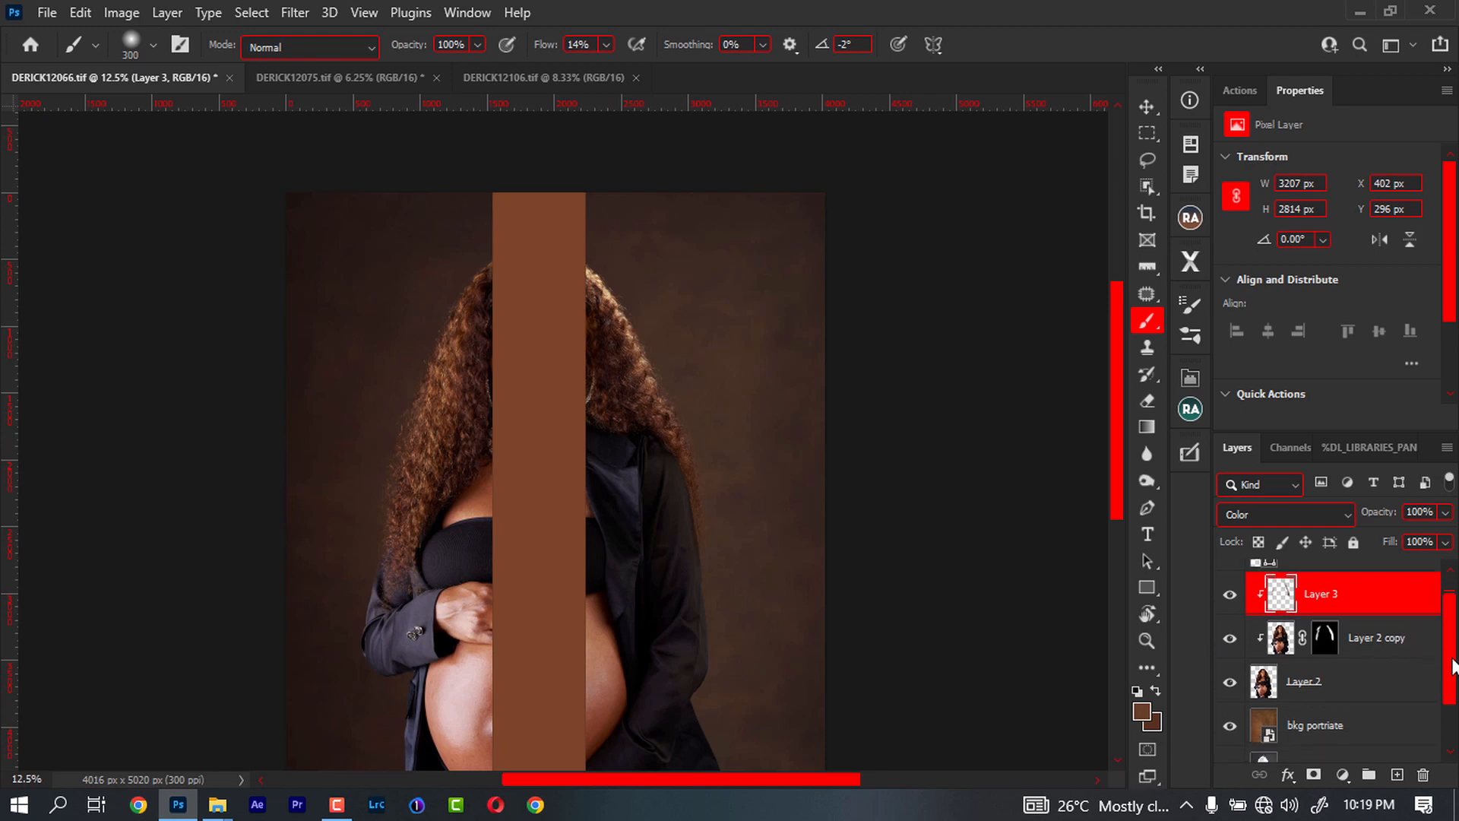
{"action": "scroll", "coordinate": [1414, 668], "scroll_direction": "up", "scroll_amount": 1}
{"action": "left_click", "coordinate": [1386, 712], "text": "shift"}
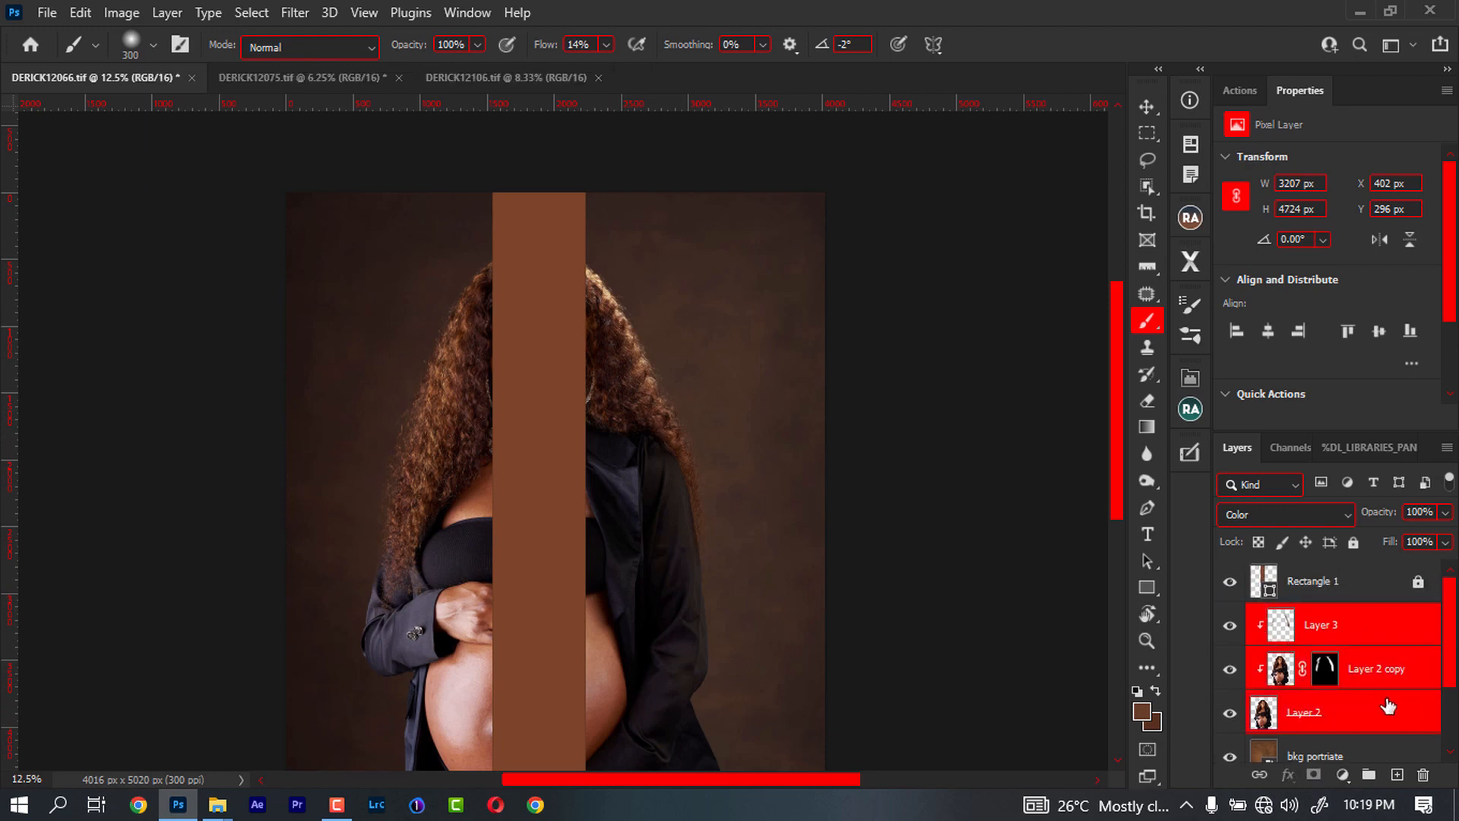
{"action": "left_click", "coordinate": [1392, 673]}
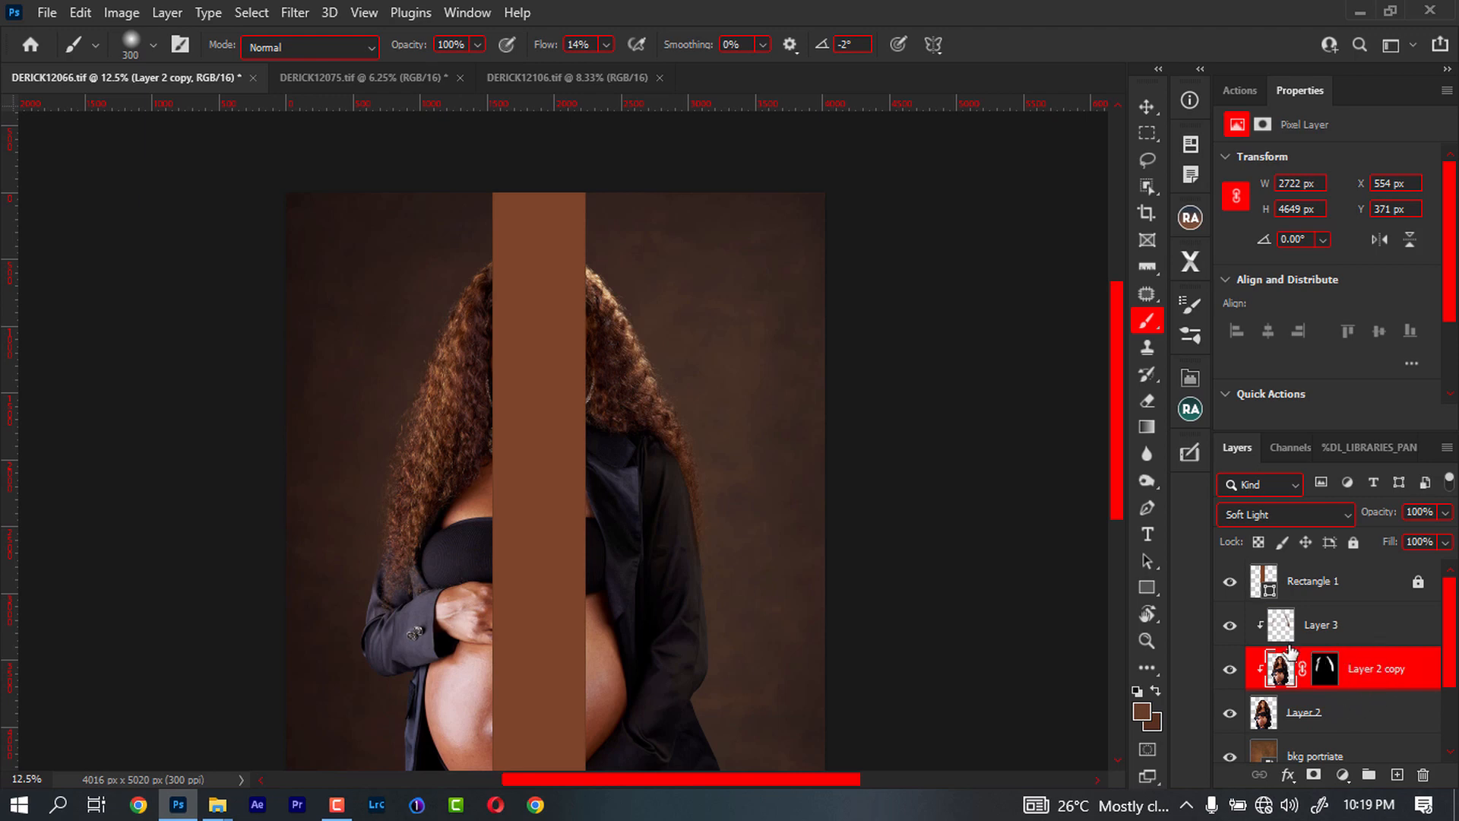
{"action": "mouse_move", "coordinate": [1227, 673]}
{"action": "left_mouse_down"}
{"action": "mouse_move", "coordinate": [1230, 631]}
{"action": "mouse_move", "coordinate": [1230, 666]}
{"action": "left_mouse_up"}
{"action": "mouse_move", "coordinate": [1231, 672]}
{"action": "left_mouse_down"}
{"action": "mouse_move", "coordinate": [1228, 622]}
{"action": "mouse_move", "coordinate": [1230, 674]}
{"action": "left_mouse_up"}
{"action": "left_click", "coordinate": [1229, 671]}
{"action": "left_click", "coordinate": [1232, 671]}
{"action": "left_click", "coordinate": [1226, 626]}
{"action": "left_click", "coordinate": [1358, 628]}
{"action": "left_click", "coordinate": [1358, 628]}
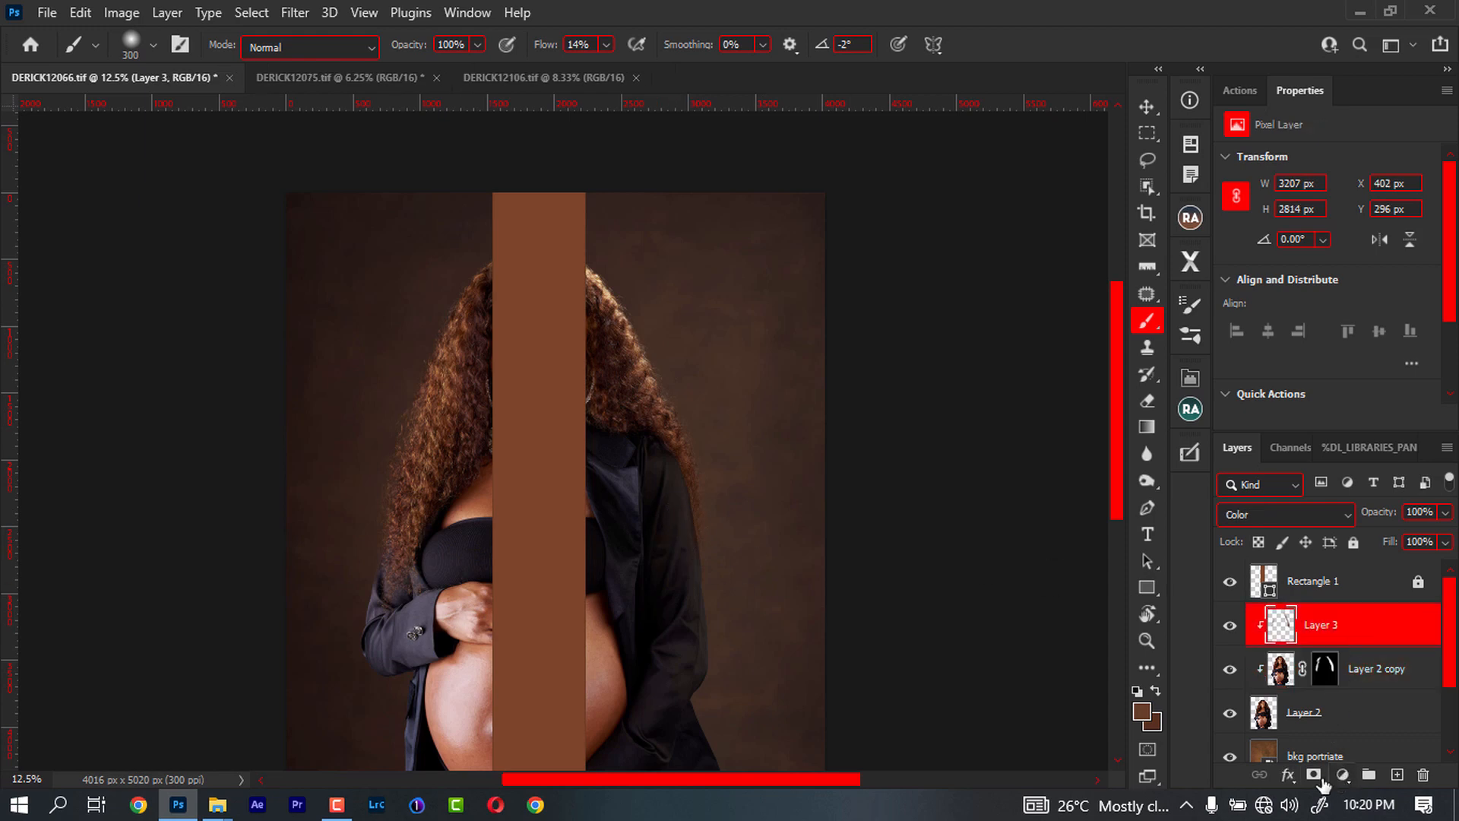
{"action": "left_click", "coordinate": [1319, 776], "text": "alt"}
{"action": "key", "text": "d"}
{"action": "key", "text": "ctrl+plus"}
{"action": "key", "text": "ctrl+plus"}
{"action": "key", "text": "ctrl+plus"}
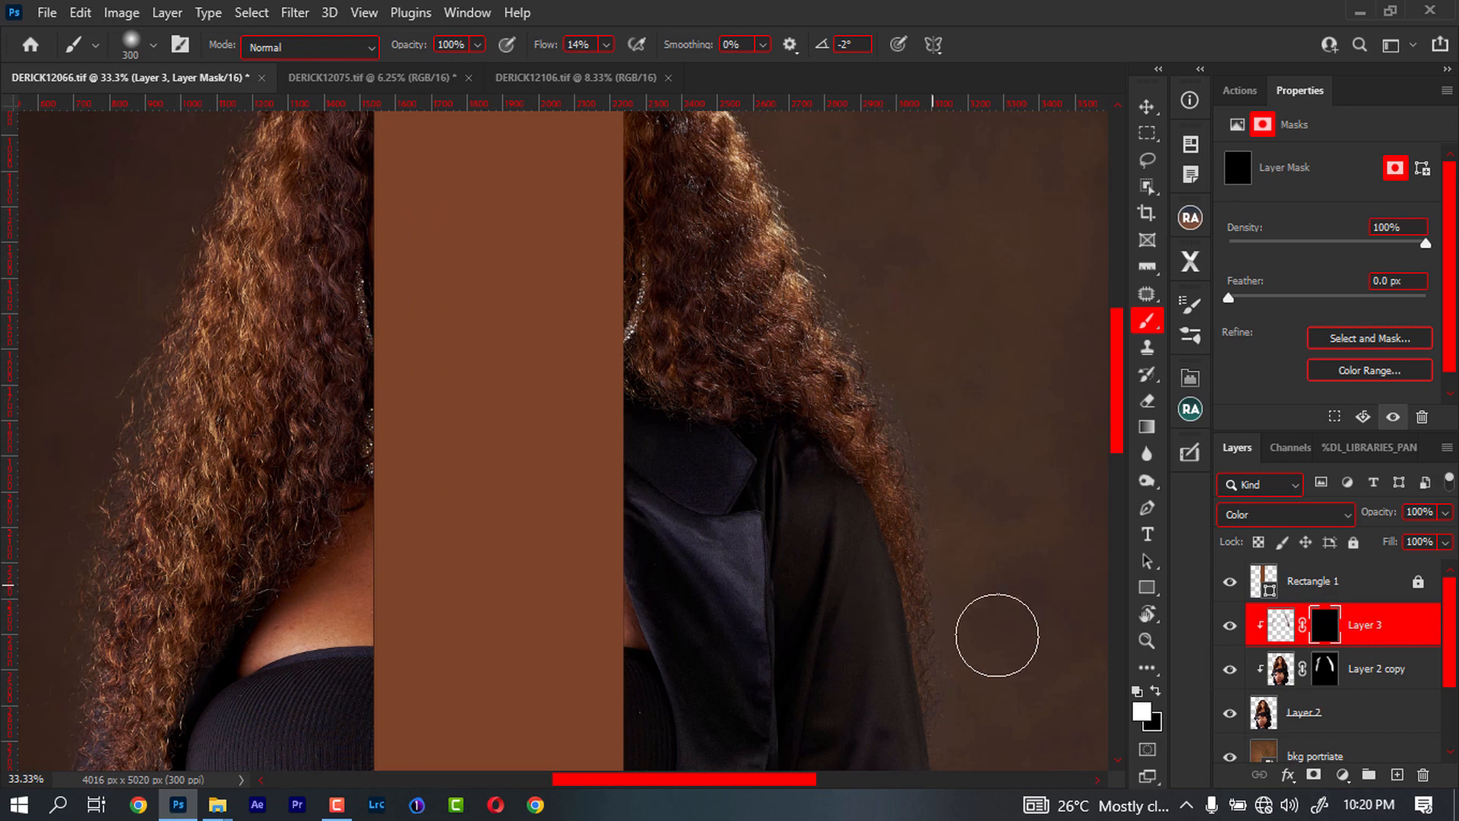
{"action": "key", "text": "ctrl+z"}
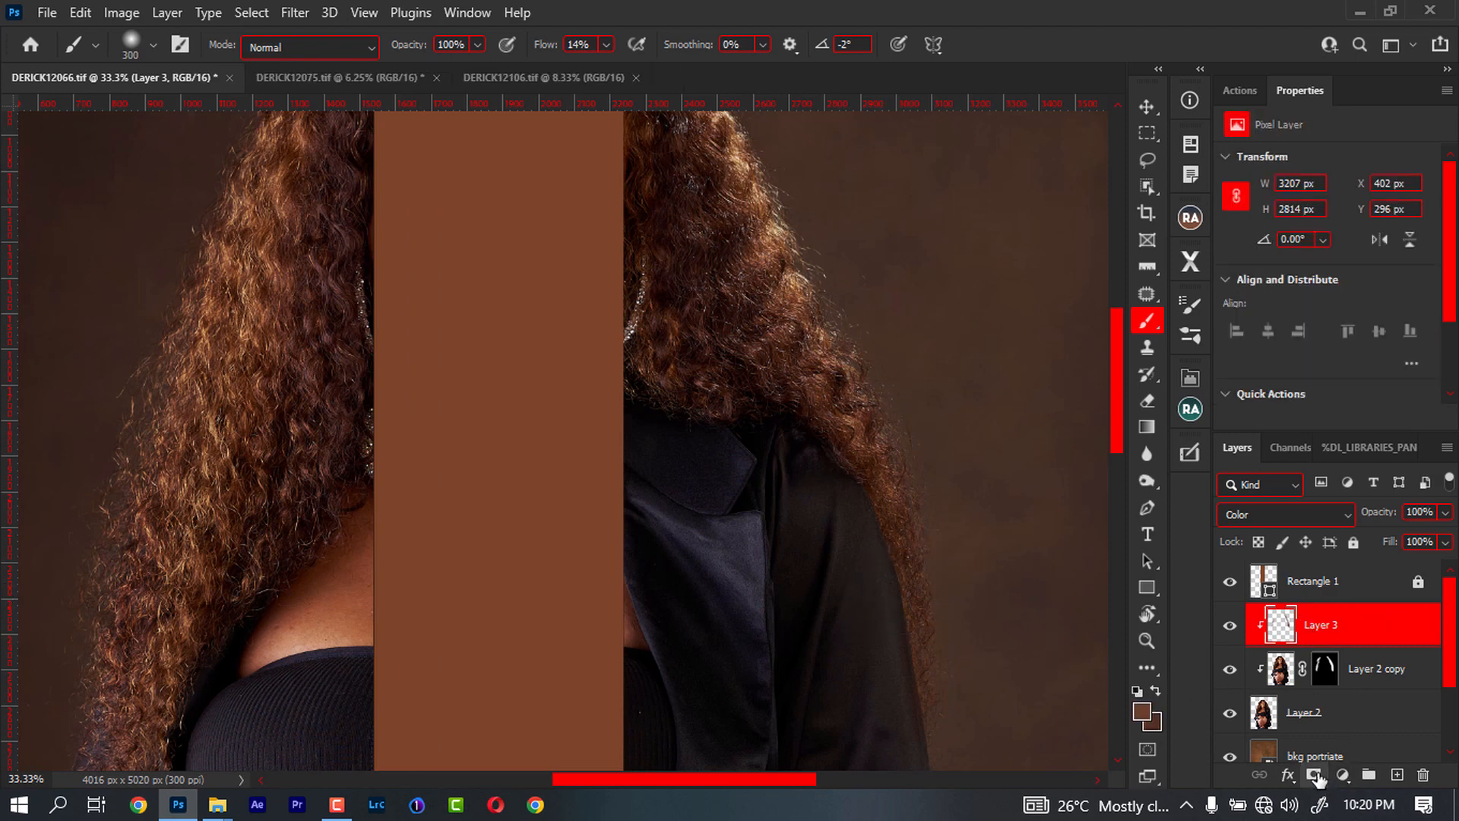
Add a white mask to Layer 3 and brush black over the jacket beside the hair with a smaller brush at 100% flow
{"action": "left_click", "coordinate": [1314, 775]}
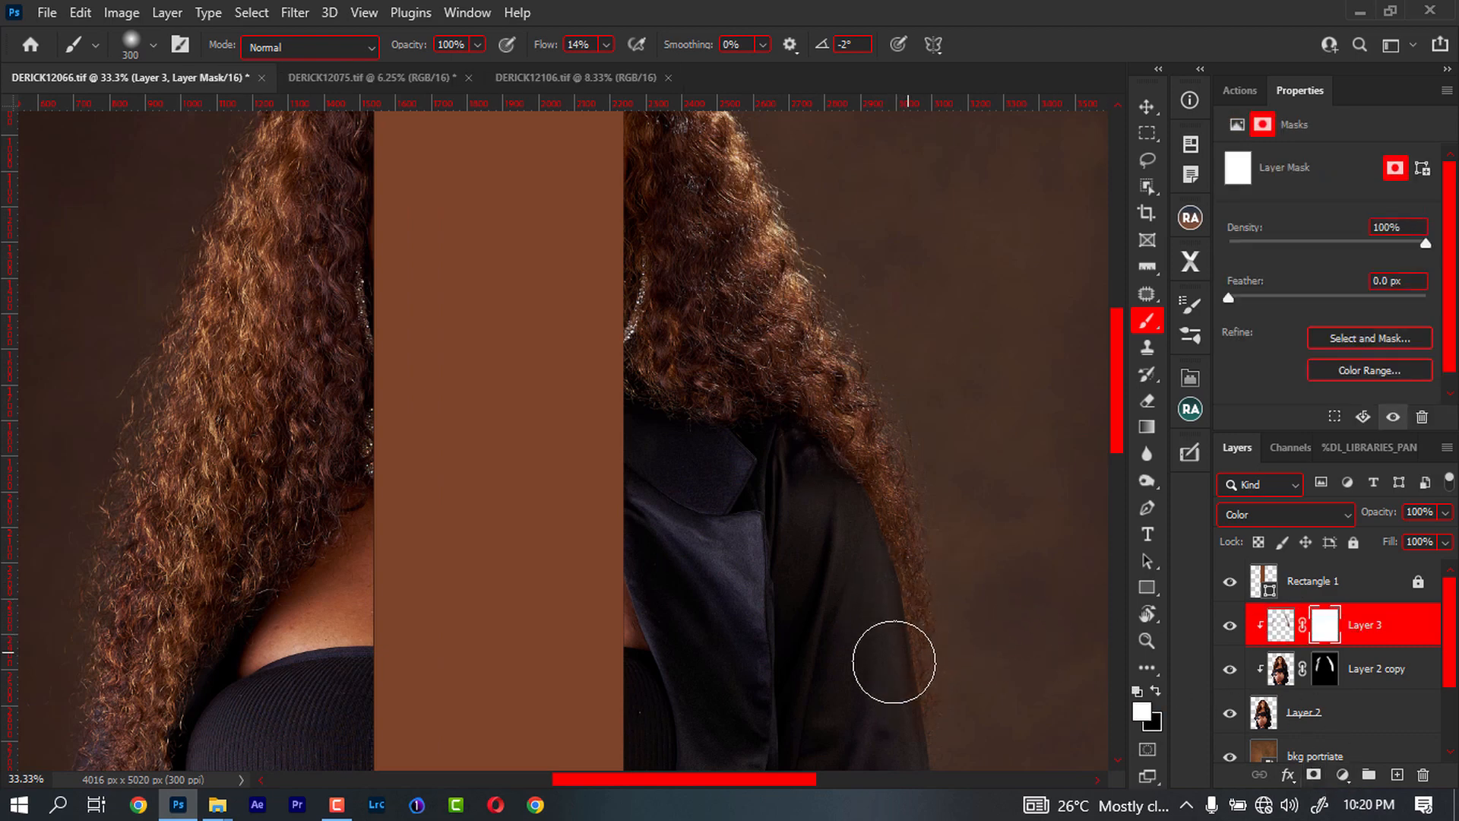
{"action": "left_click_drag", "start_coordinate": [893, 661], "coordinate": [841, 547]}
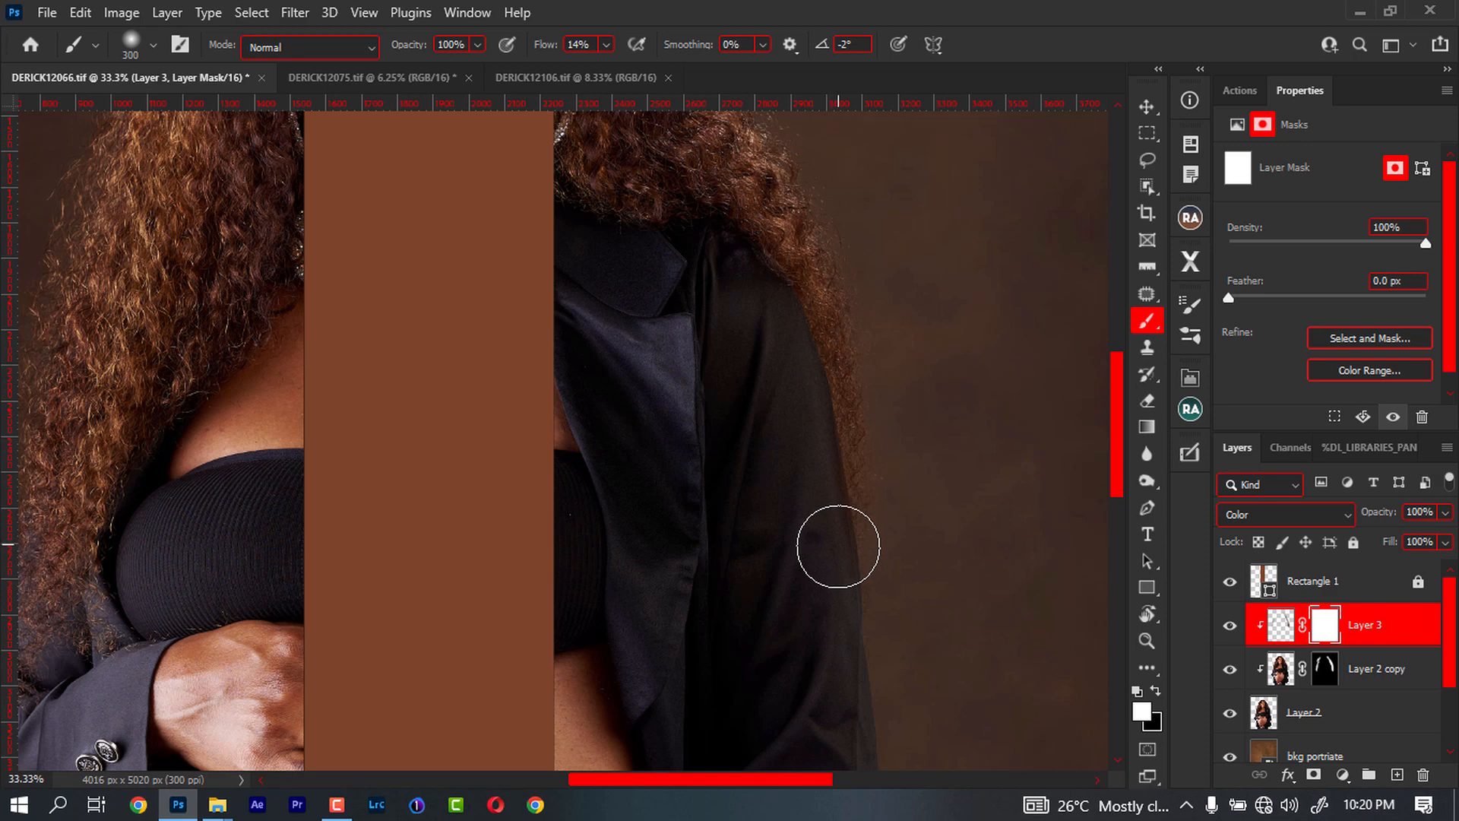
{"action": "left_click", "coordinate": [1156, 687]}
{"action": "key", "text": "bracketleft"}
{"action": "key", "text": "bracketleft"}
{"action": "key", "text": "bracketleft"}
{"action": "key", "text": "bracketleft"}
{"action": "key", "text": "bracketleft"}
{"action": "key", "text": "bracketleft"}
{"action": "key", "text": "bracketleft"}
{"action": "key", "text": "bracketleft"}
{"action": "key", "text": "bracketleft"}
{"action": "key", "text": "bracketleft"}
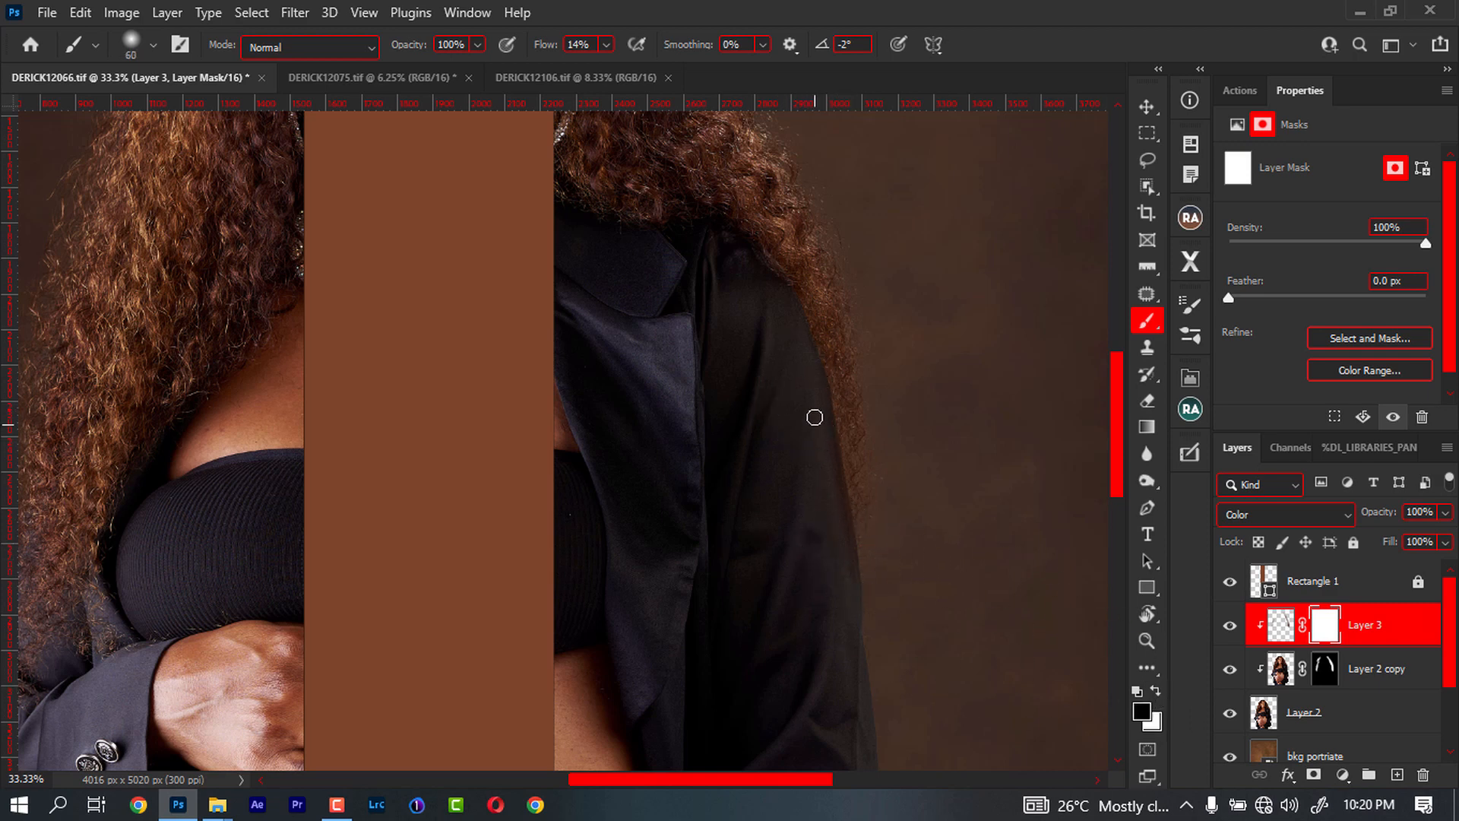
{"action": "left_click_drag", "start_coordinate": [545, 45], "coordinate": [823, 152]}
Brush black over the jacket edge beside the hair on Layer 2 copy's mask, using a 90 px brush at 100% flow
{"action": "left_click", "coordinate": [1324, 669]}
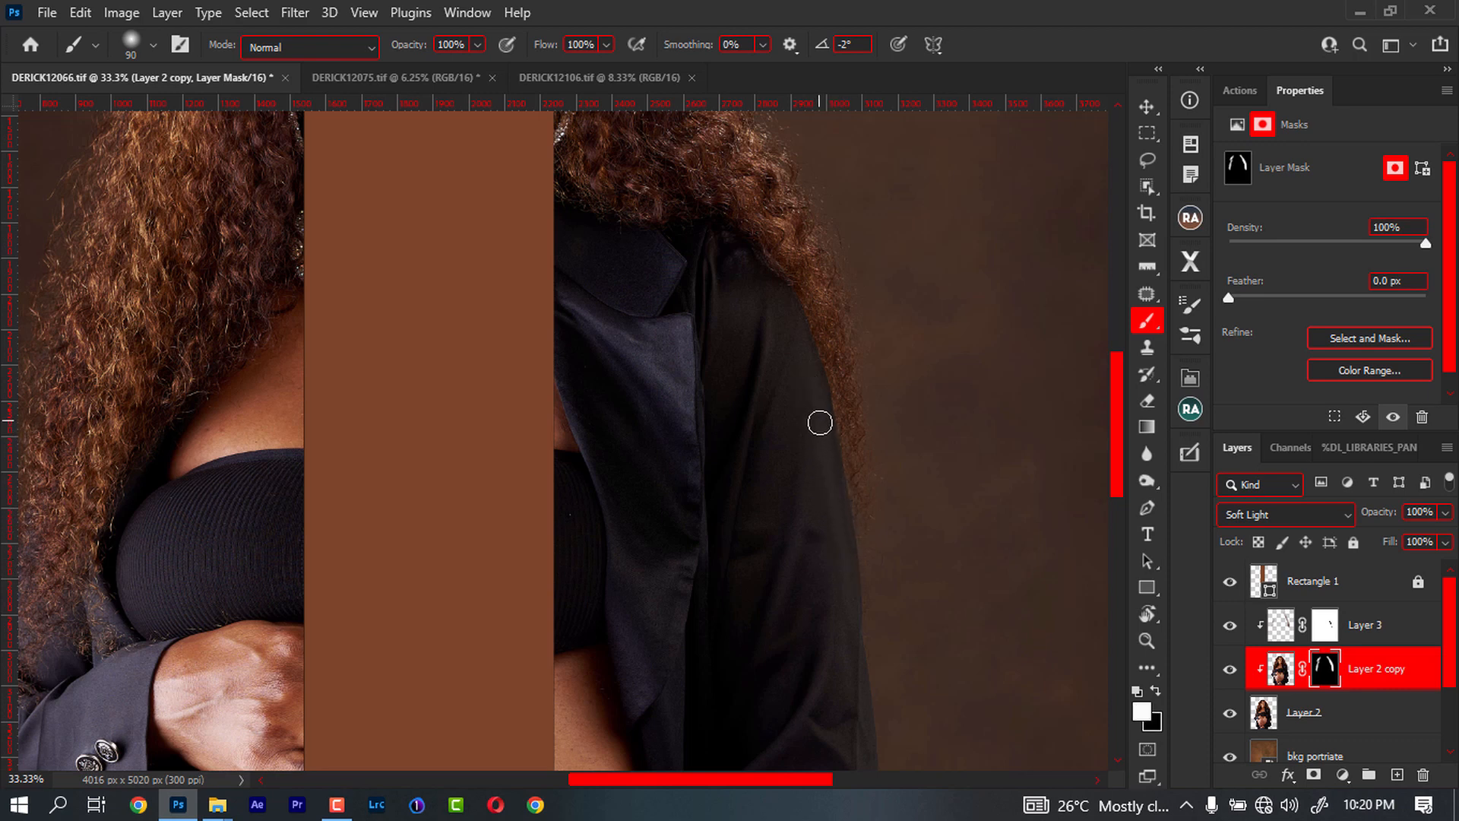
{"action": "mouse_move", "coordinate": [531, 516]}
{"action": "left_mouse_down"}
{"action": "mouse_move", "coordinate": [836, 352]}
{"action": "mouse_move", "coordinate": [619, 612]}
{"action": "left_mouse_up"}
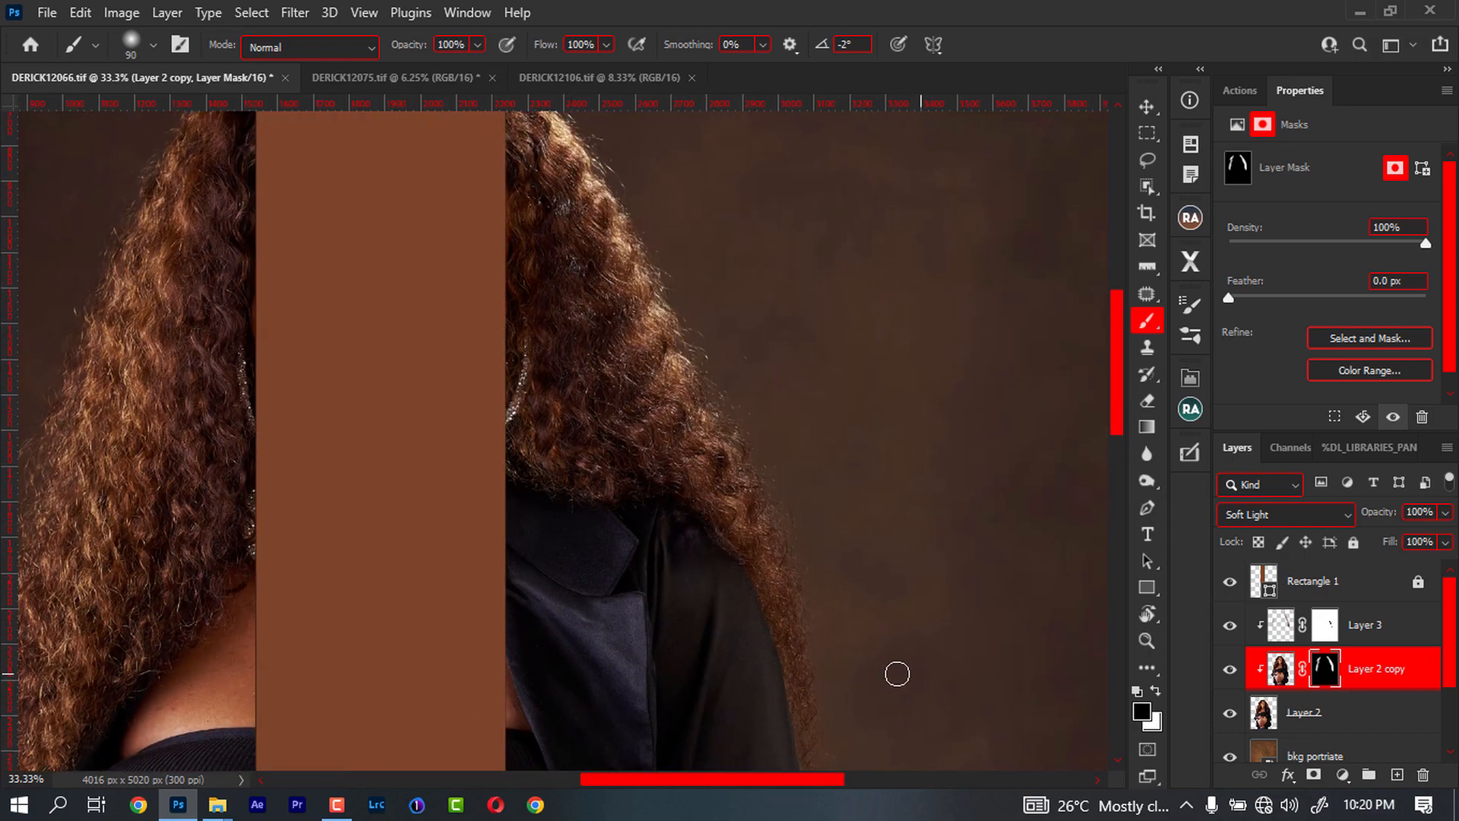
{"action": "key", "text": "ctrl+minus"}
{"action": "key", "text": "ctrl+minus"}
{"action": "key", "text": "ctrl+minus"}
{"action": "key", "text": "ctrl+minus"}
{"action": "key", "text": "ctrl+minus"}
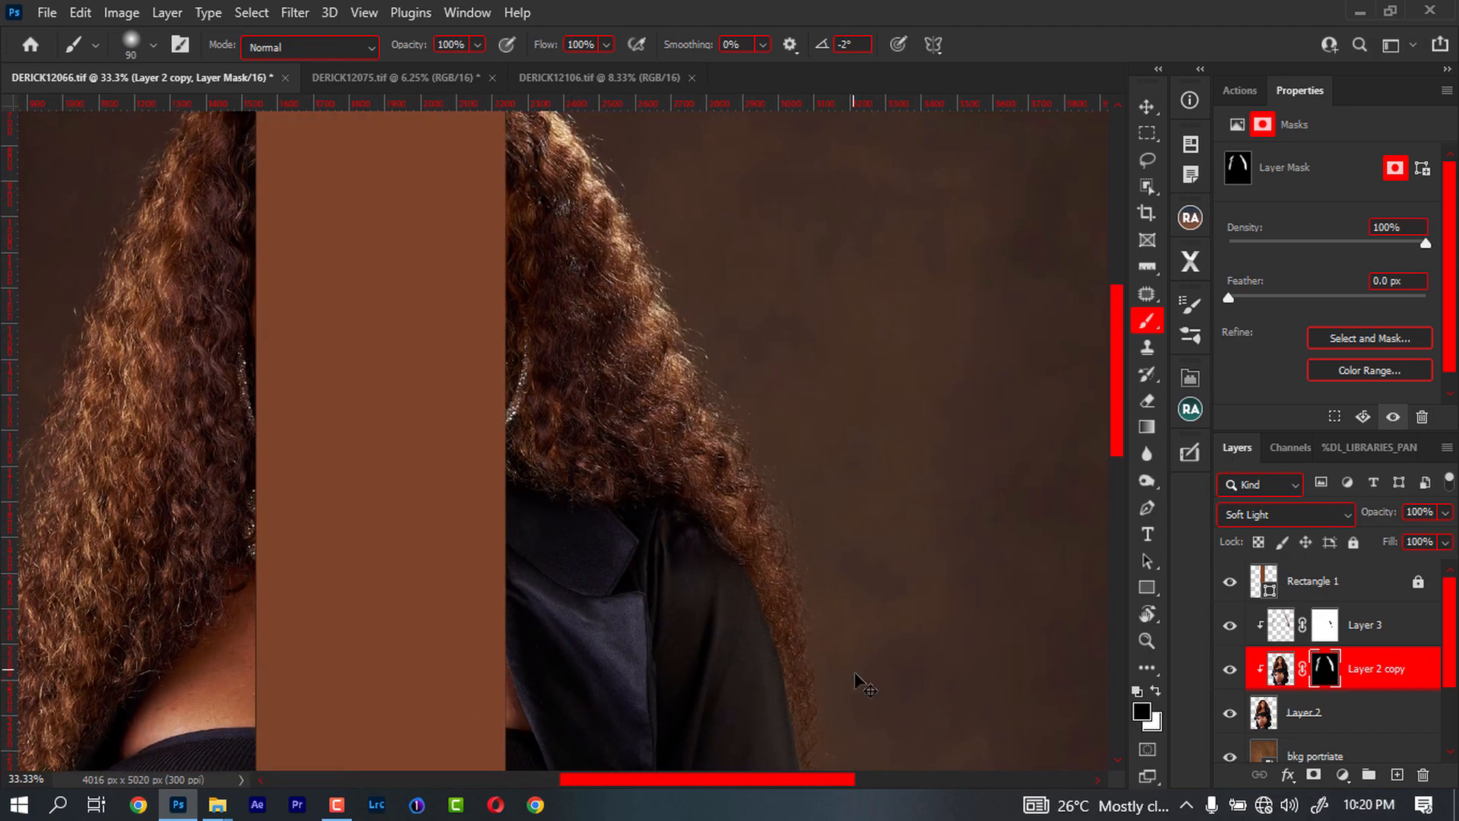
{"action": "left_click_drag", "start_coordinate": [629, 616], "coordinate": [783, 646]}
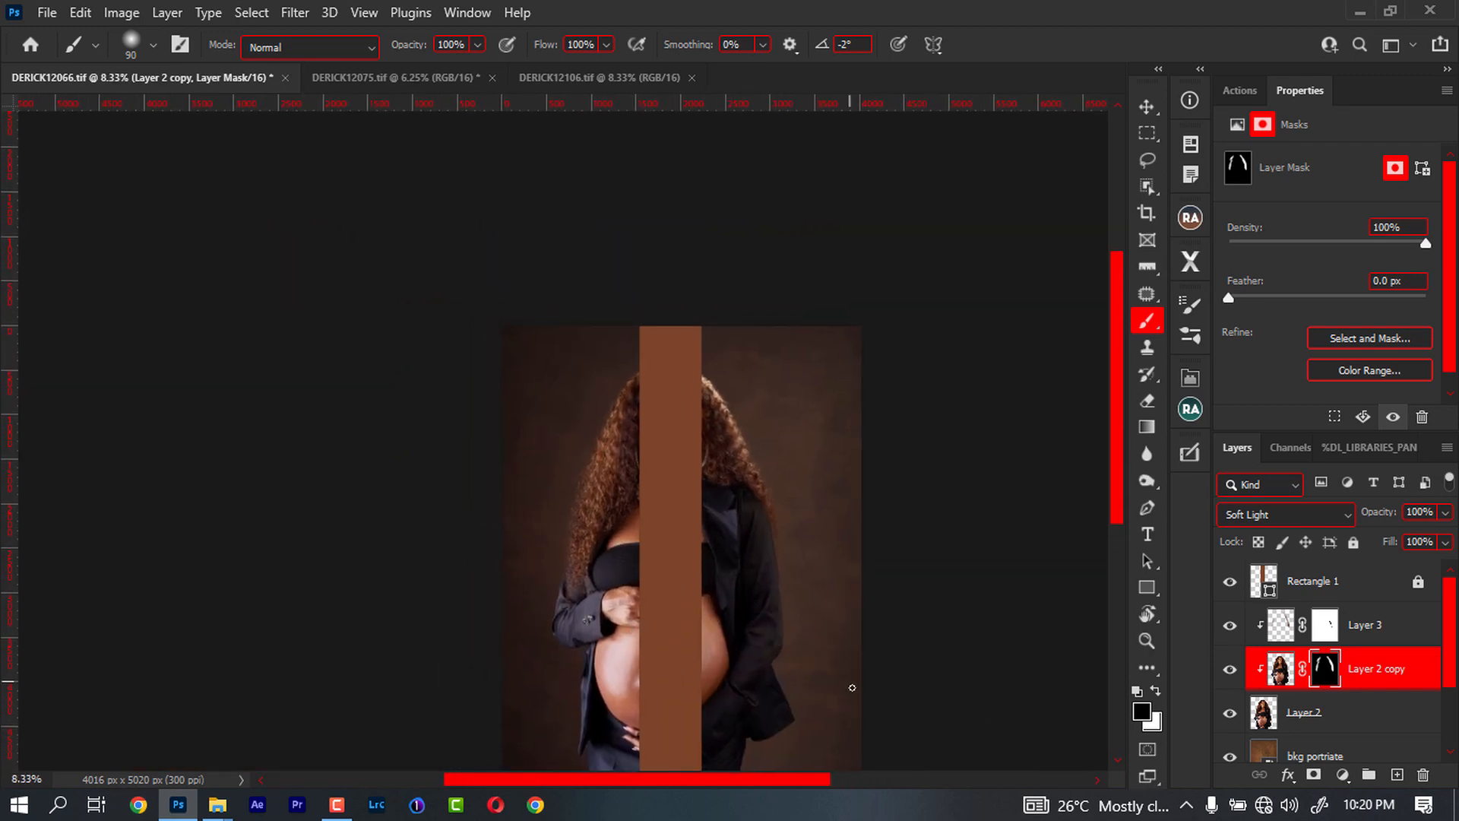